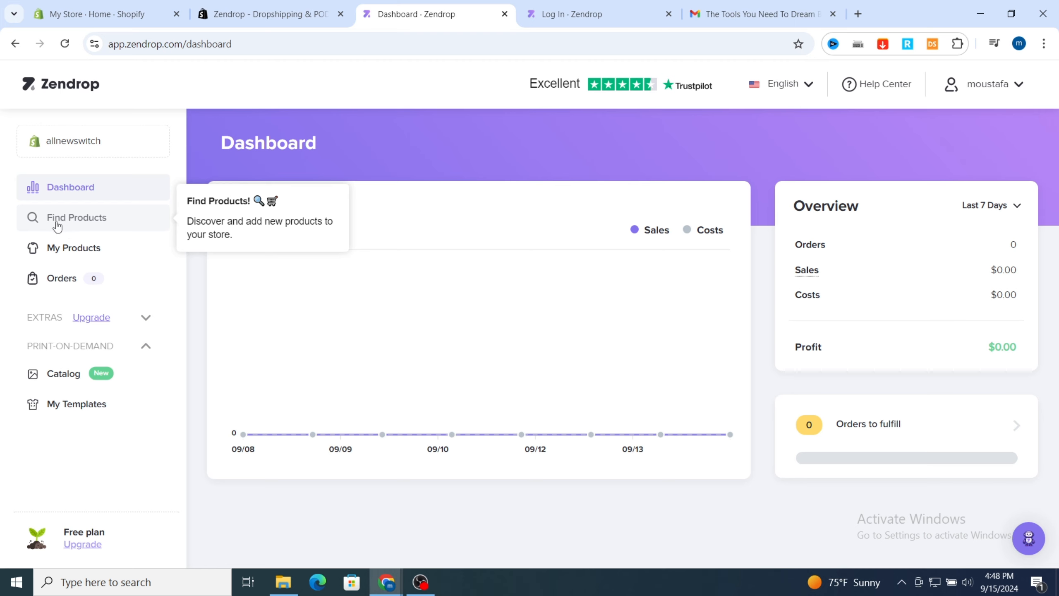
Browse the new arrivals in the Find Products catalog and try to request a product, dismissing the plan upgrade offer.
left_click(57, 226)
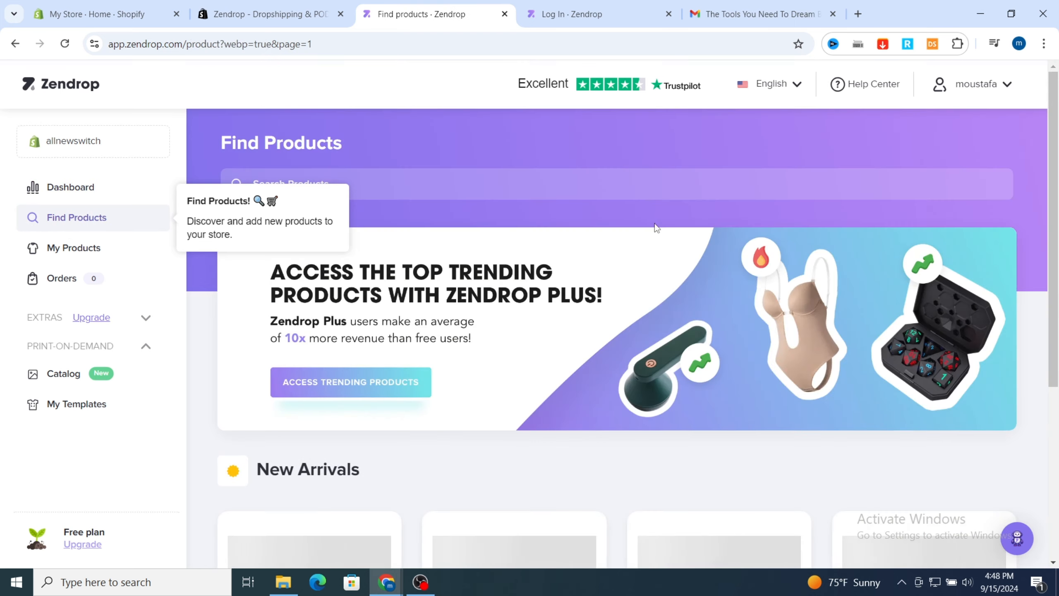
scroll(634, 241, "down", 5)
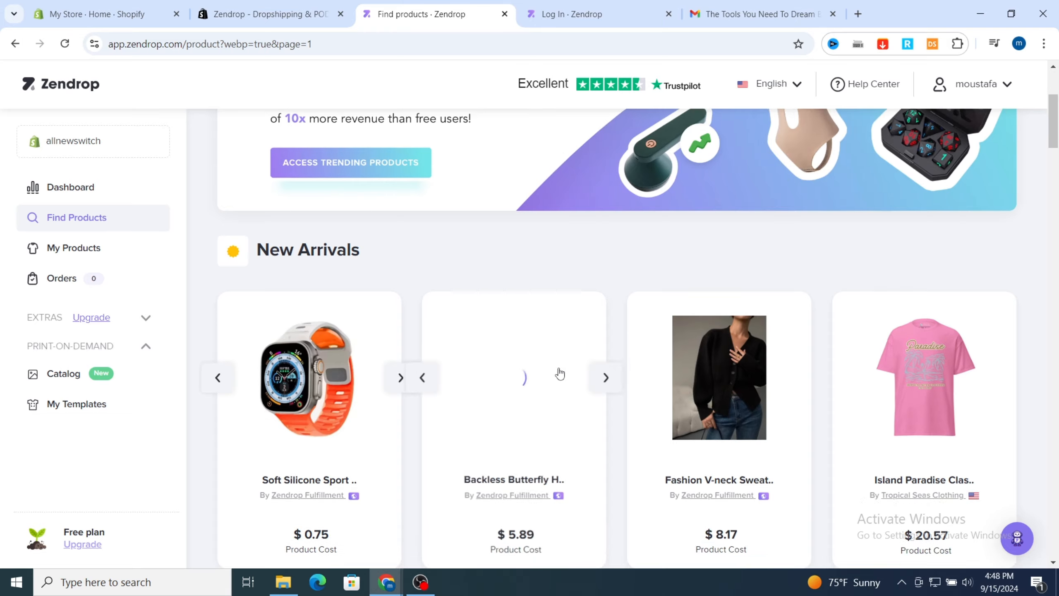
scroll(559, 374, "down", 9)
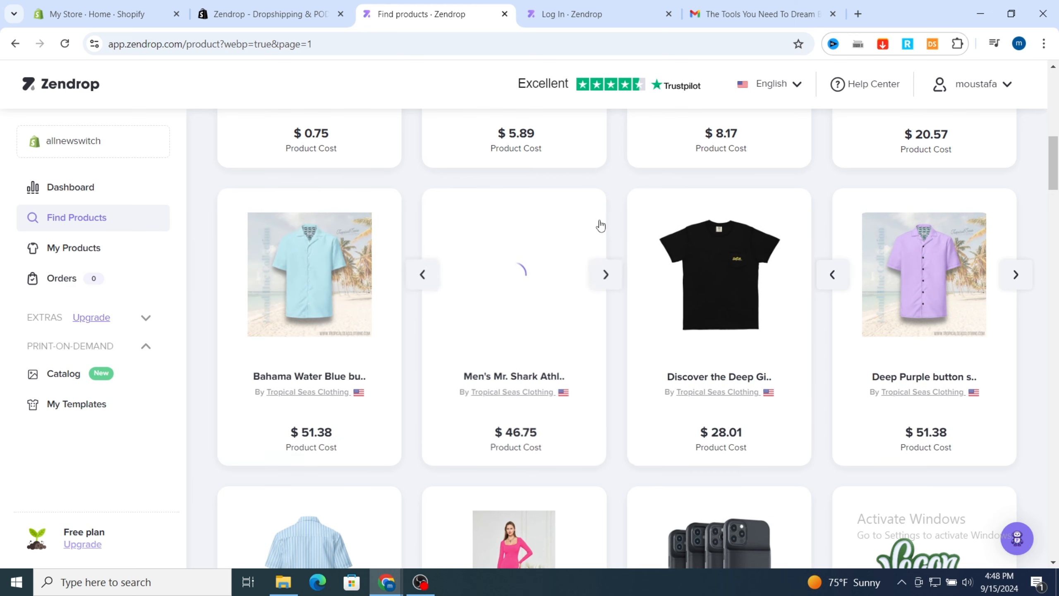
scroll(500, 340, "down", 6)
scroll(501, 340, "down", 5)
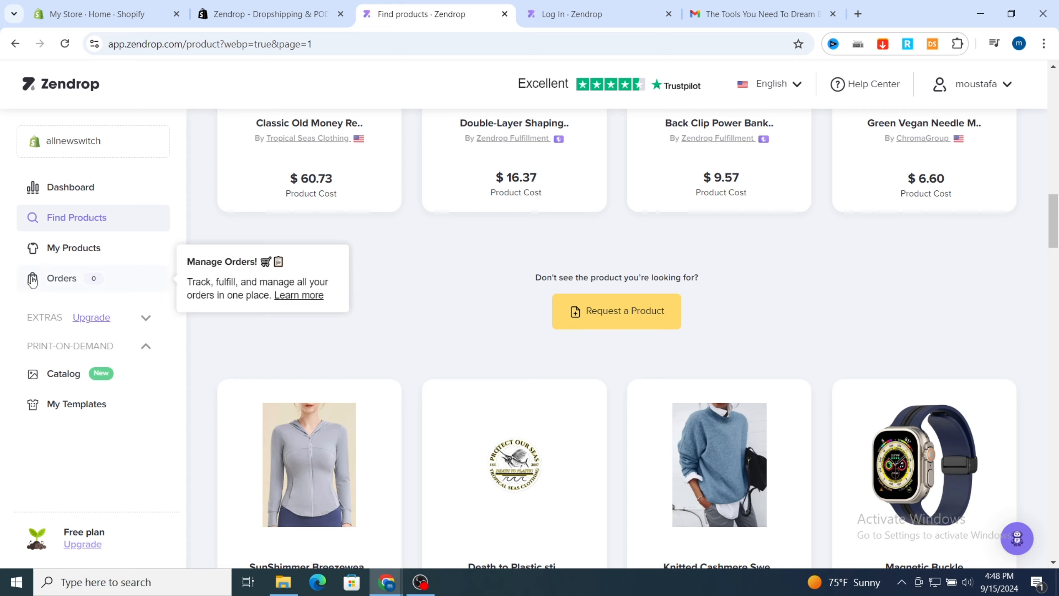
left_click(621, 323)
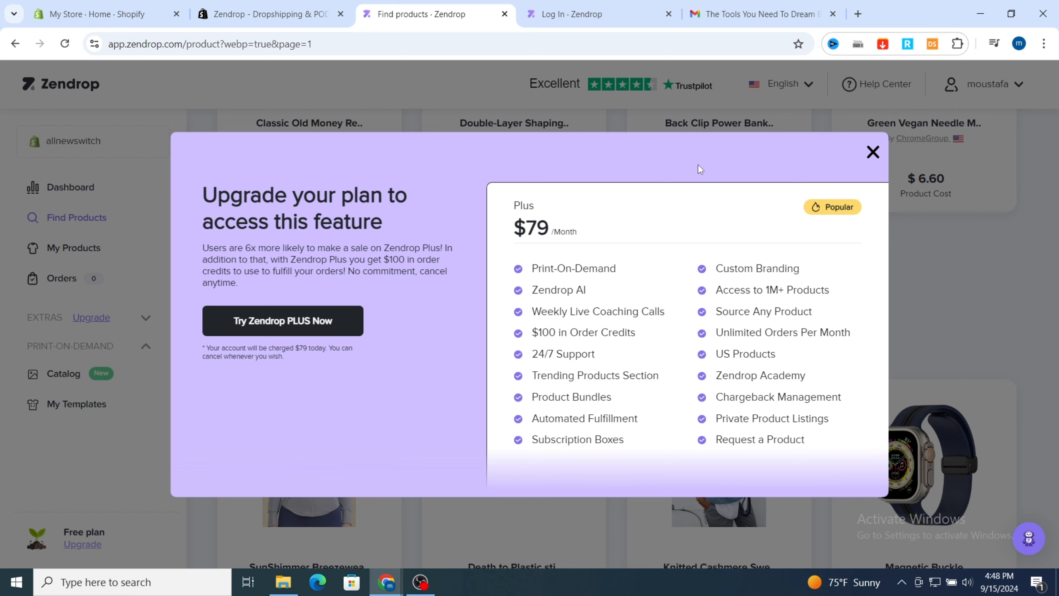
left_click(872, 152)
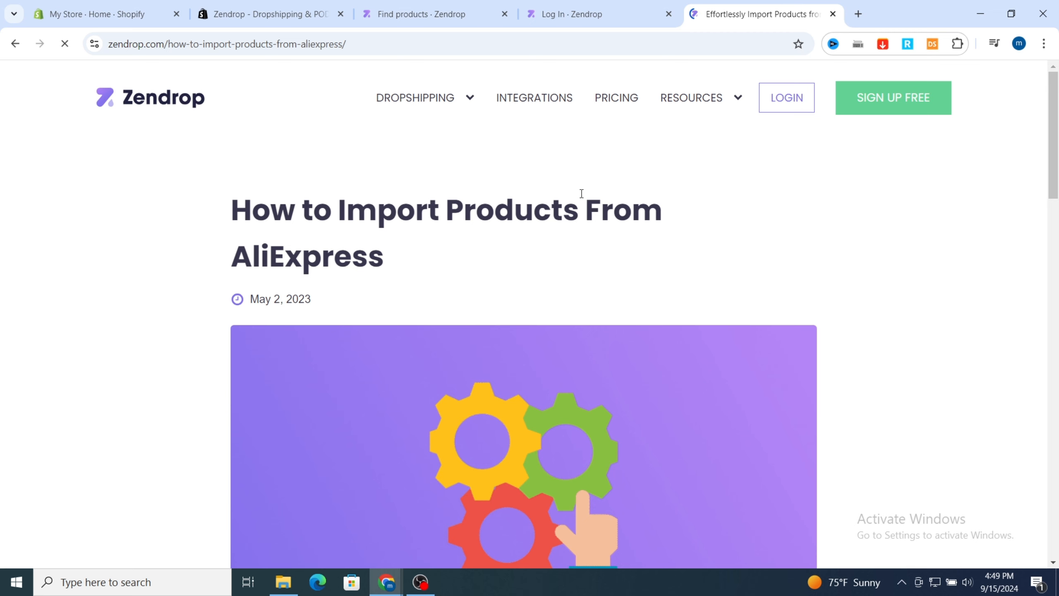
Read the article on importing products from AliExpress, through its login, upgrade and product sourcing request steps.
scroll(259, 237, "down", 7)
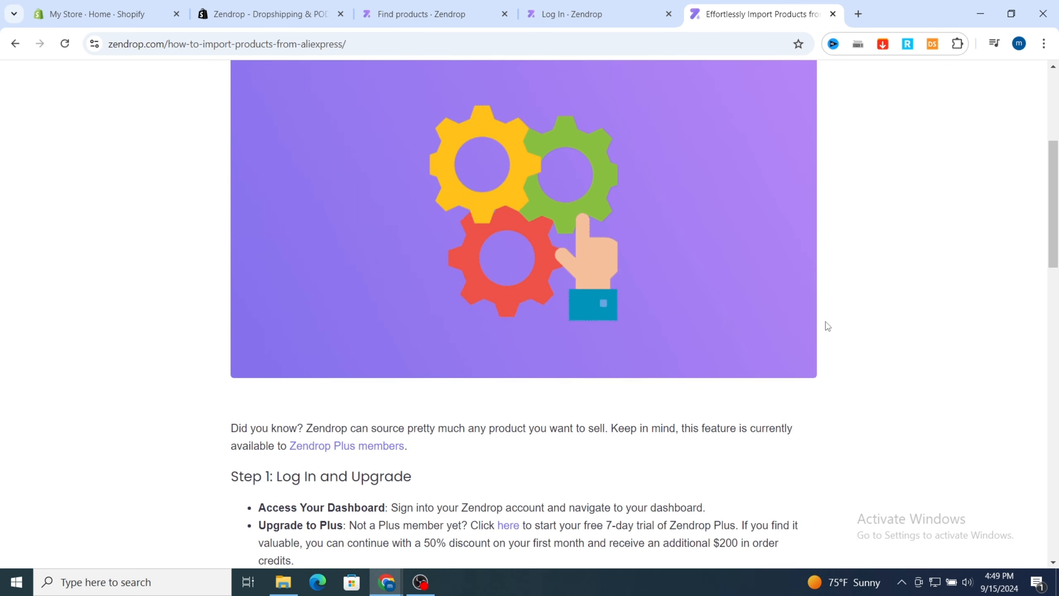
scroll(232, 317, "down", 3)
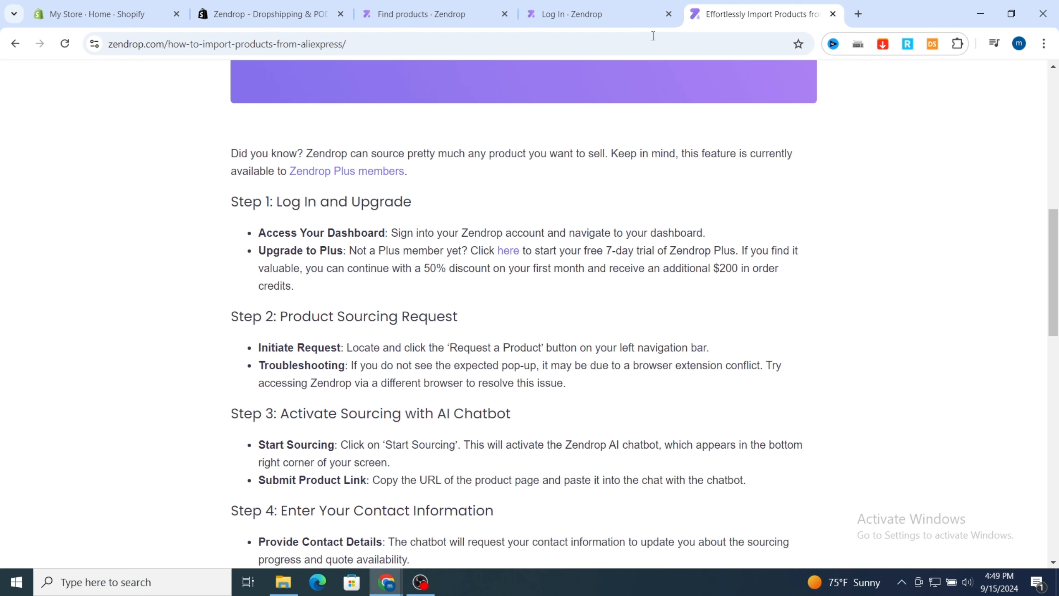
left_click(451, 16)
left_click(583, 14)
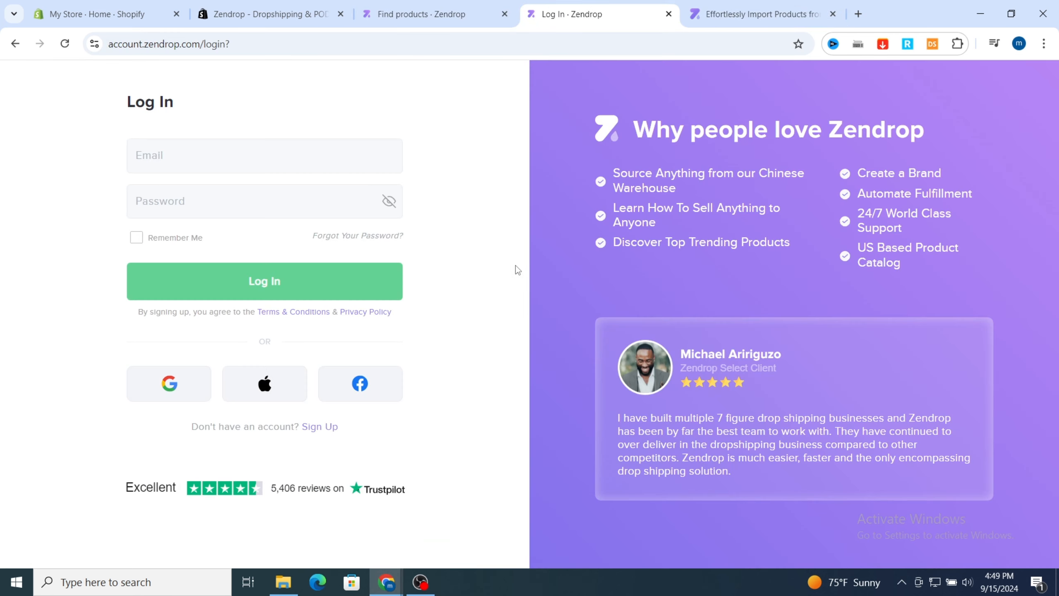
left_click(104, 14)
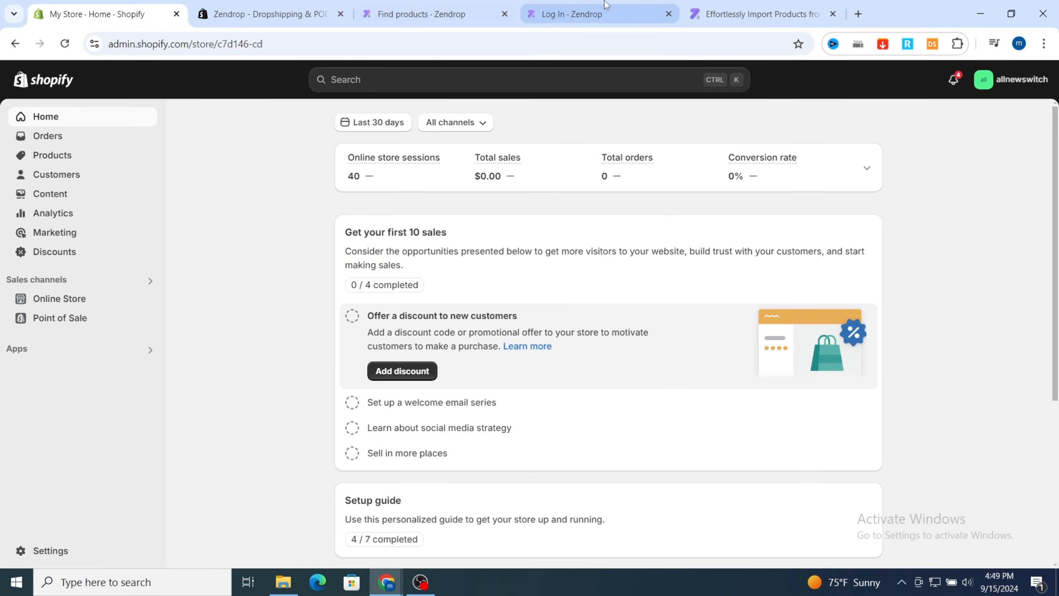
Return to the Find Products page, open the upgrade plans and compare the features of Plus, Pro and Free.
left_click(450, 14)
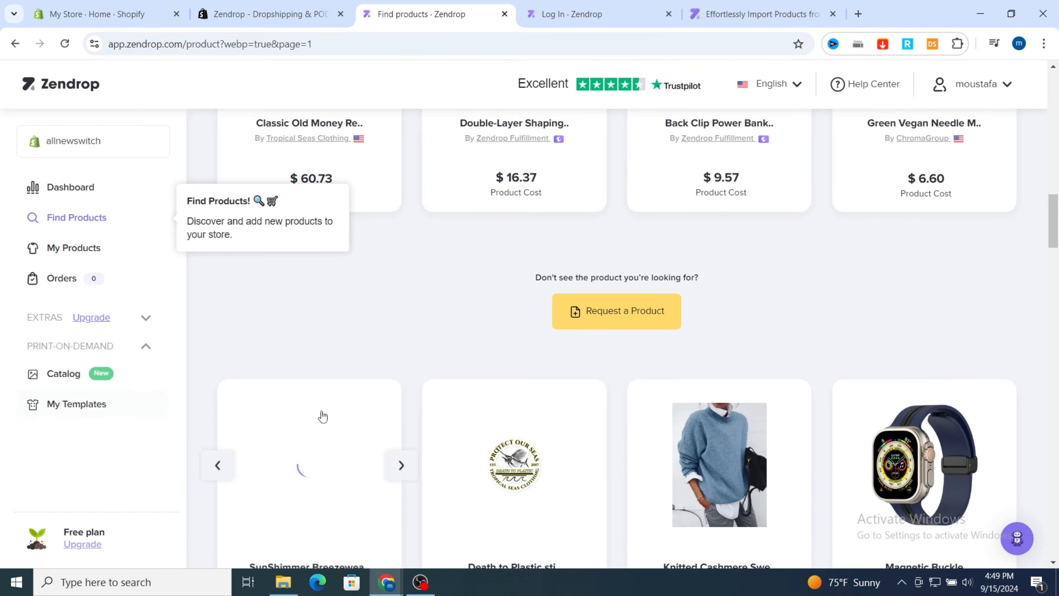
left_click(78, 544)
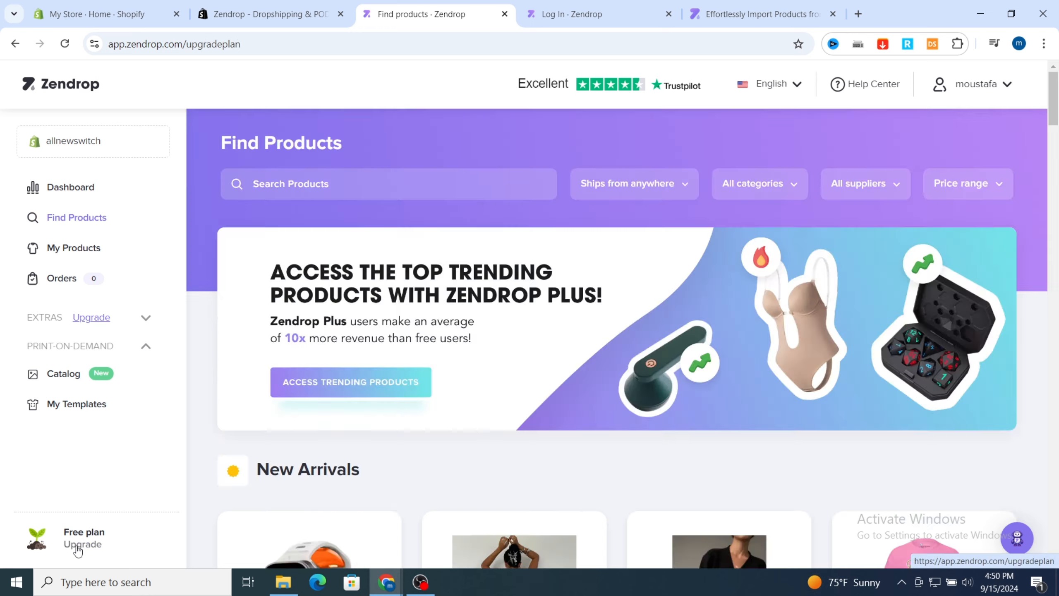
scroll(623, 266, "down", 2)
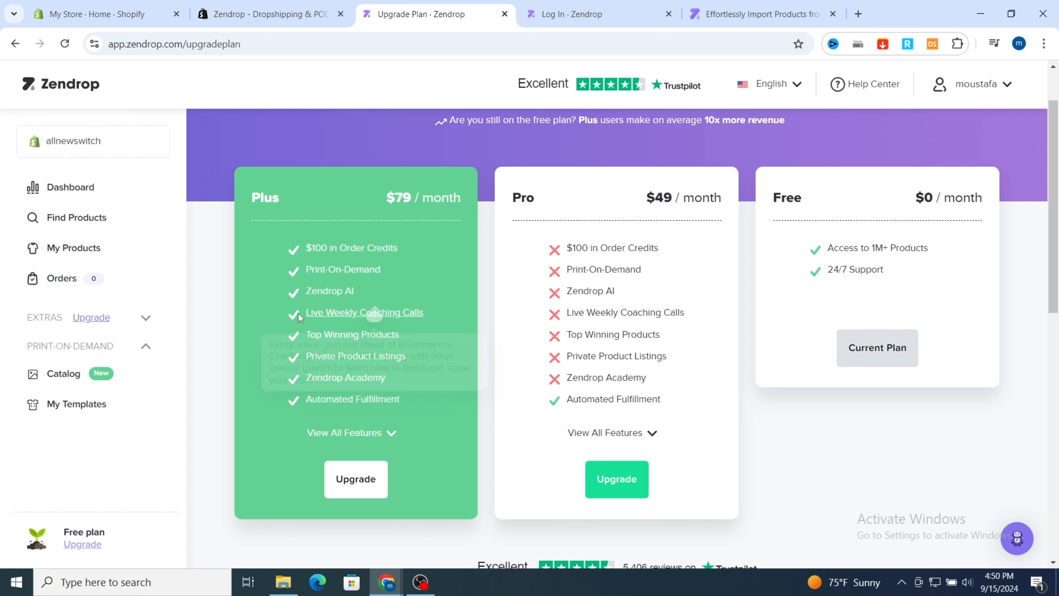
mouse_move(415, 316)
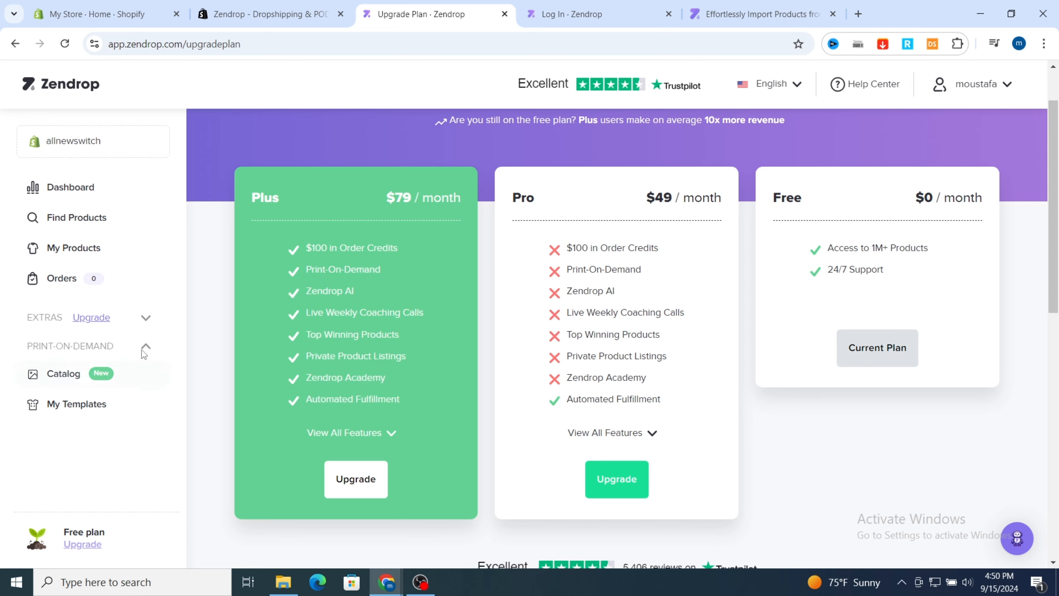
mouse_move(353, 401)
left_click(116, 8)
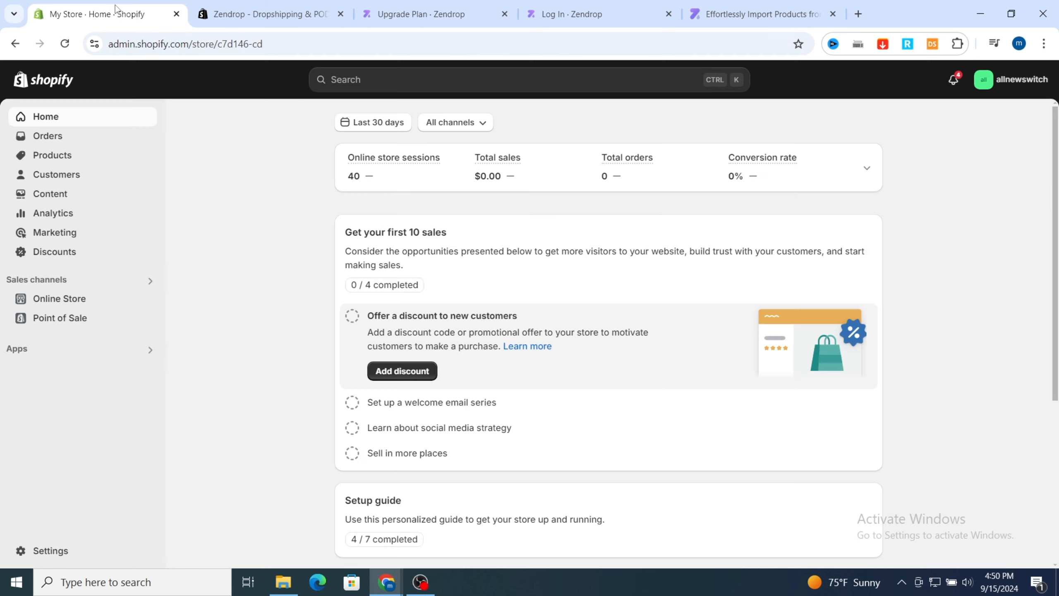
left_click(421, 17)
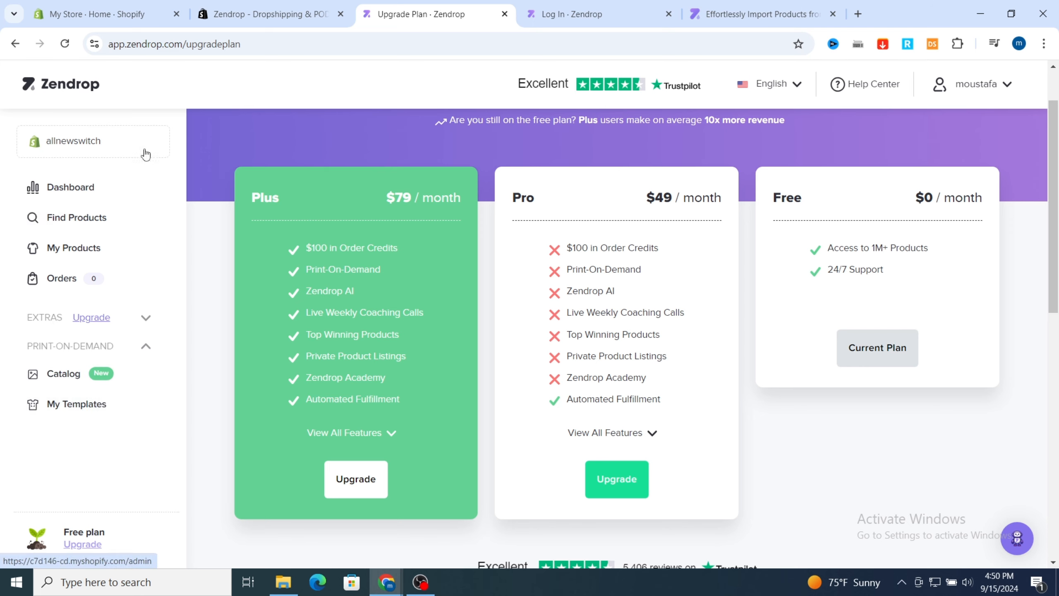
Open the Find Products catalog and filter it to the Accessories category.
left_click(74, 226)
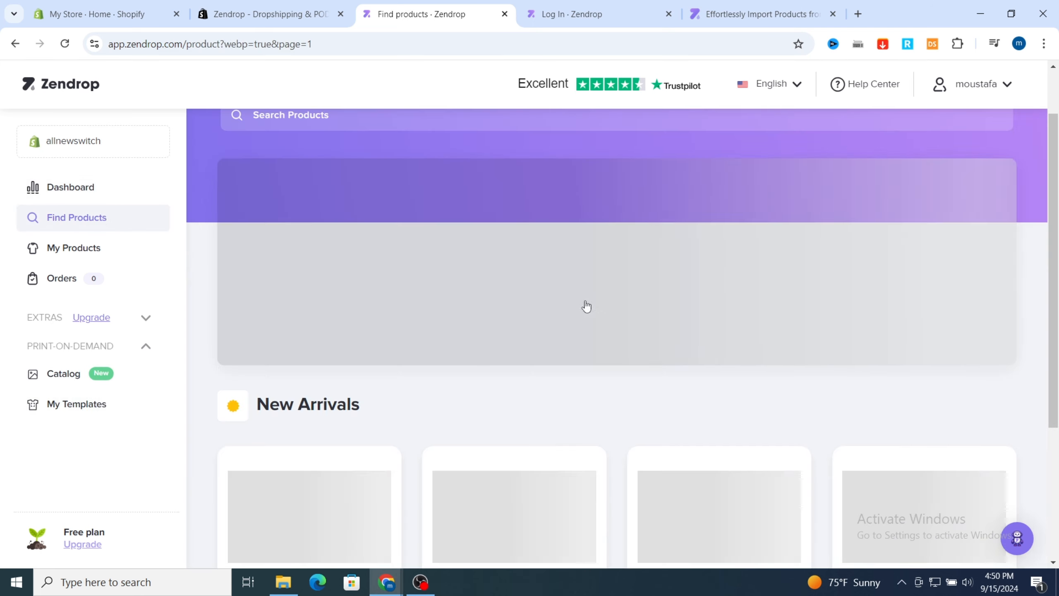
scroll(604, 360, "down", 10)
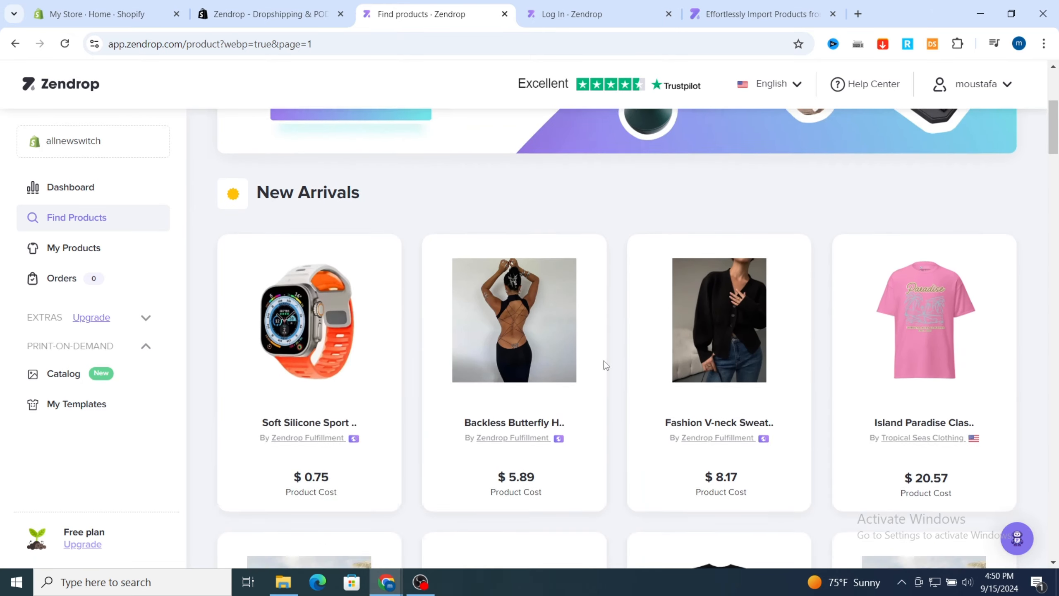
scroll(610, 189, "up", 8)
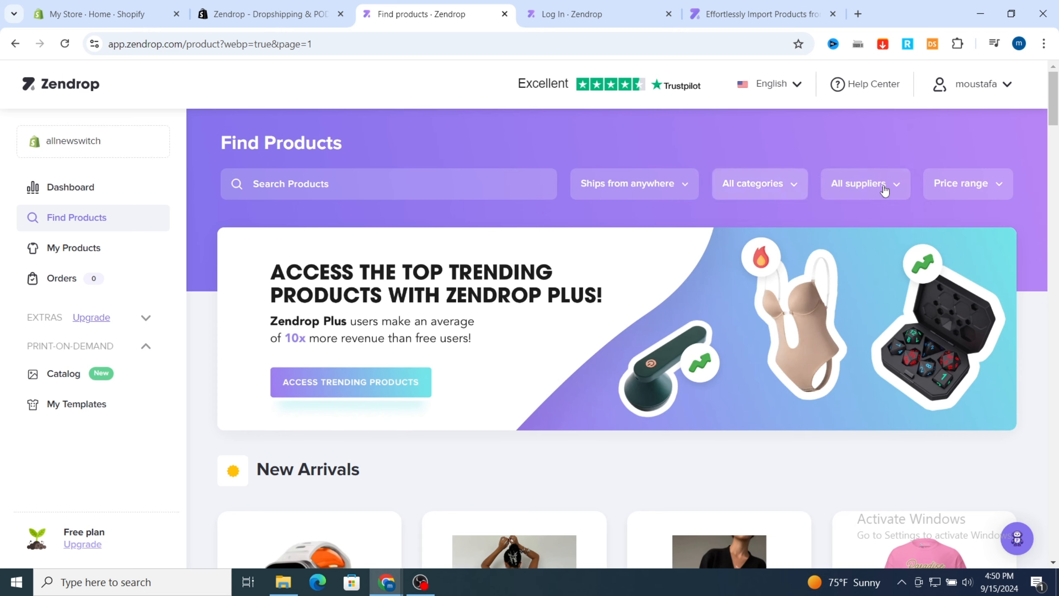
left_click(770, 185)
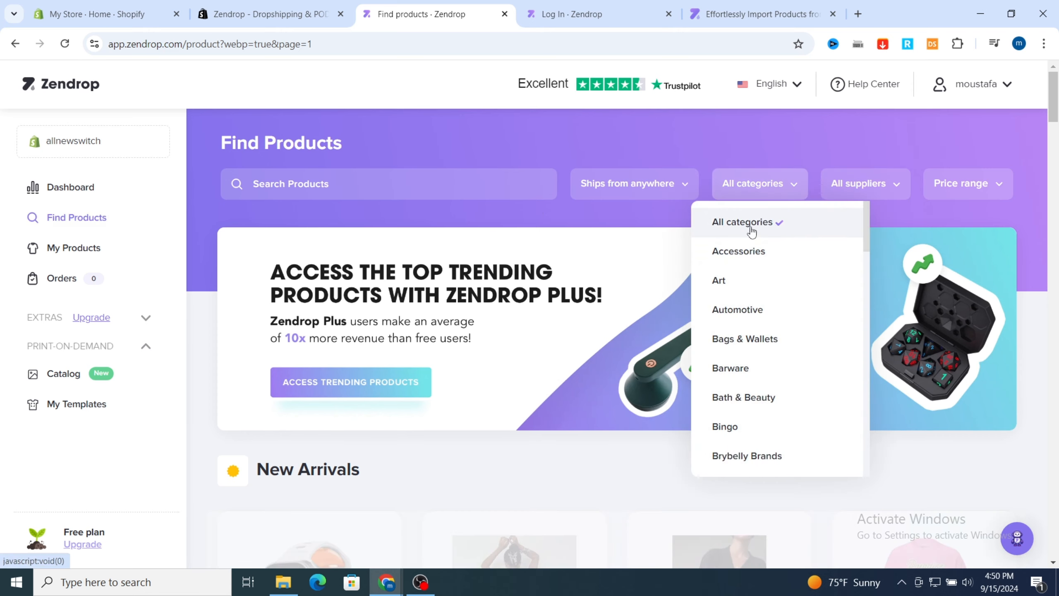
left_click(745, 252)
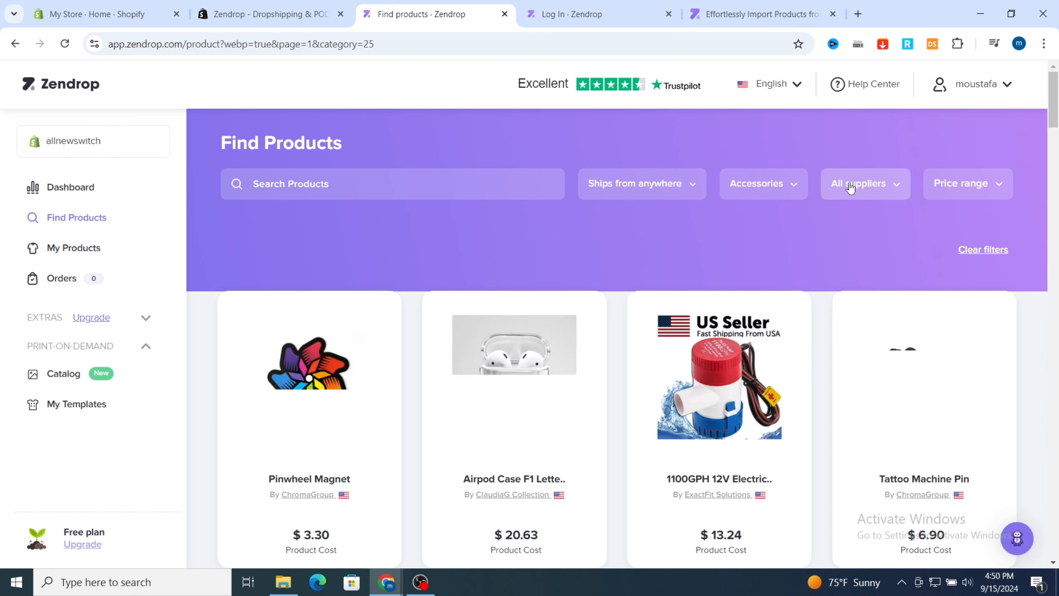
Check the available supplier options and limit the accessories to products that ship from the US.
left_click(851, 187)
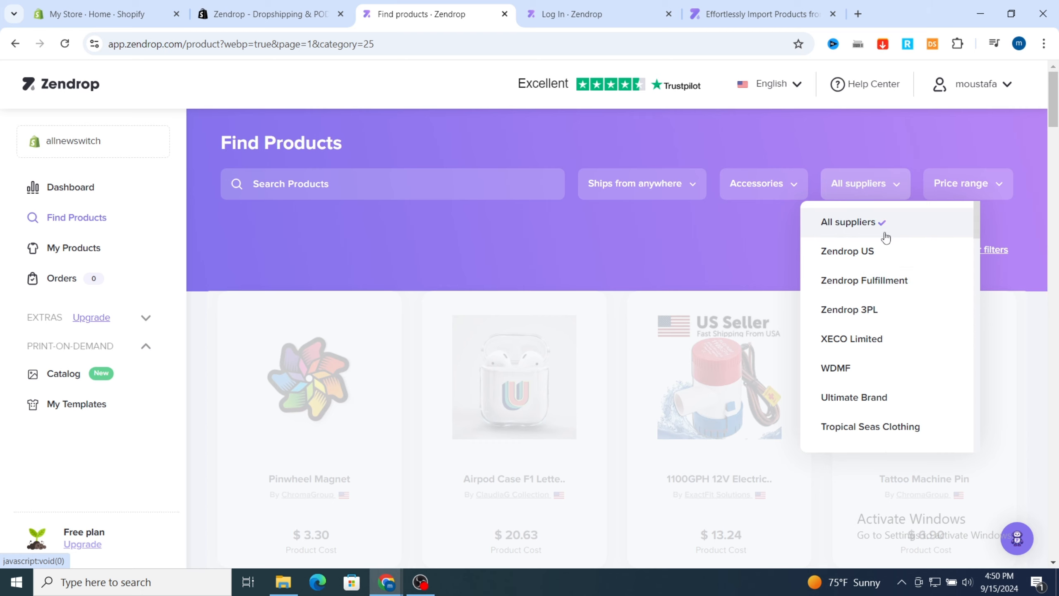
left_click(620, 188)
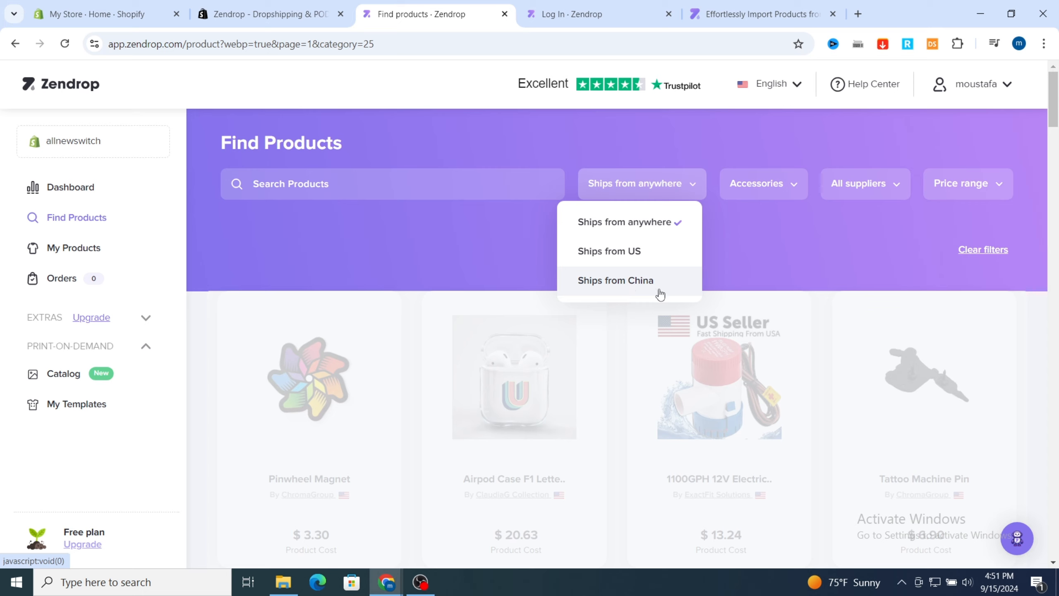
left_click(625, 252)
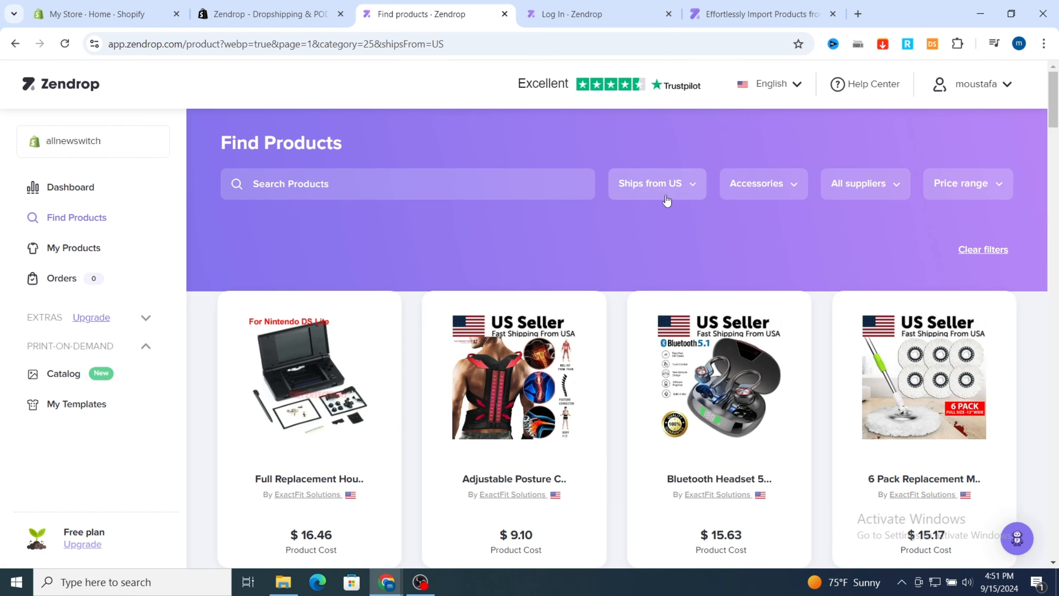
Open the Massage Gun Percussion Massager product from the filtered results and review its images, cost and shipping details.
scroll(508, 171, "down", 3)
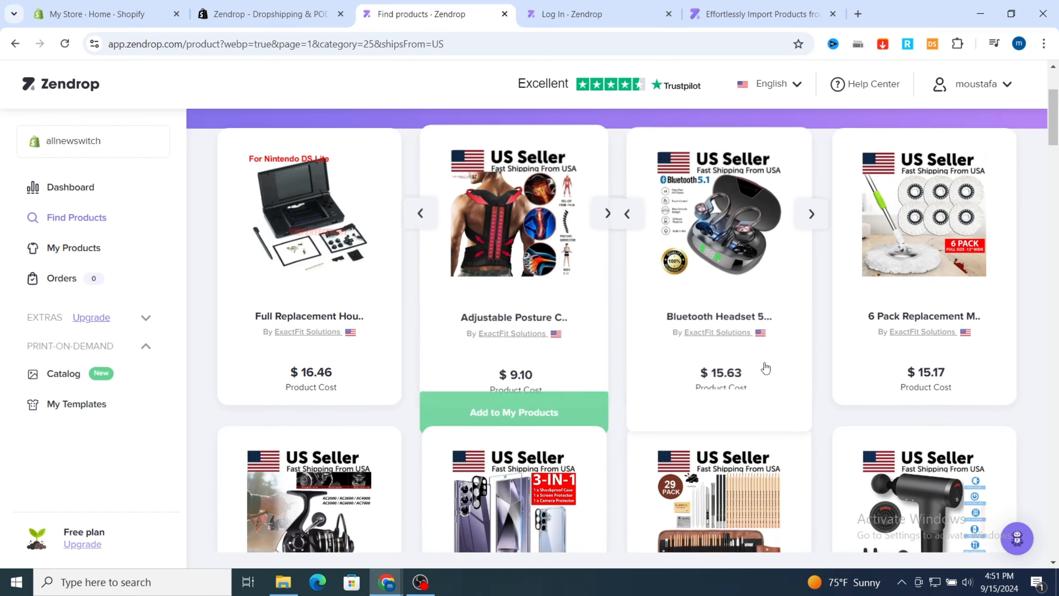
scroll(708, 317, "down", 3)
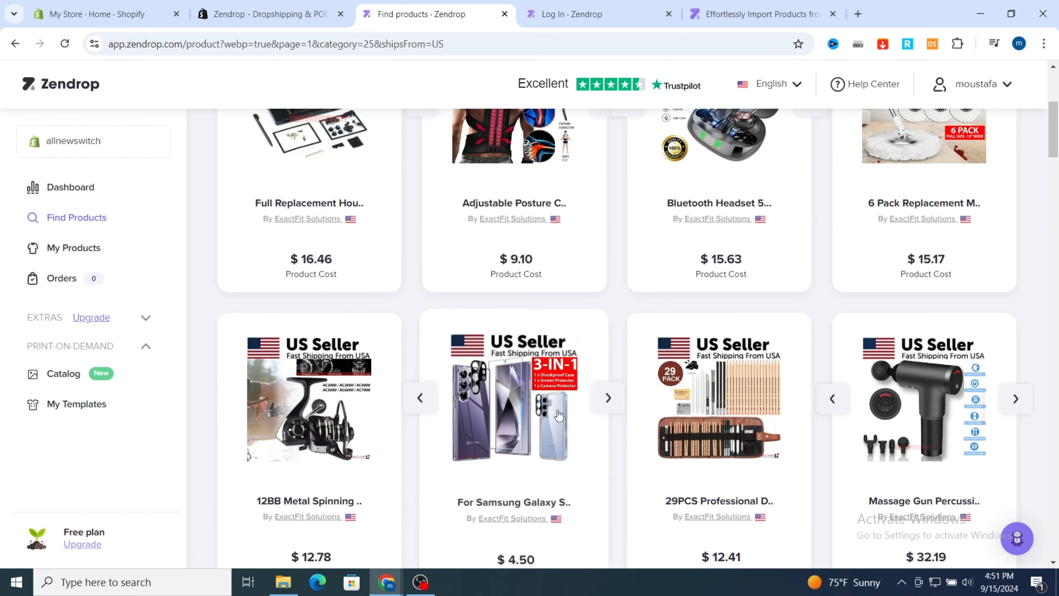
left_click(901, 416)
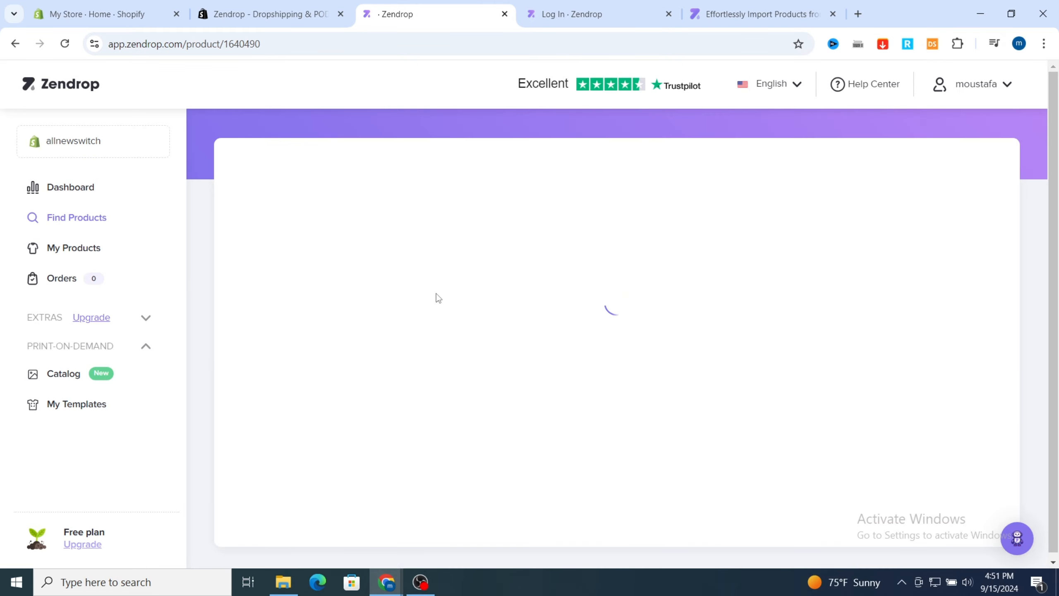
scroll(541, 312, "down", 3)
scroll(542, 312, "up", 3)
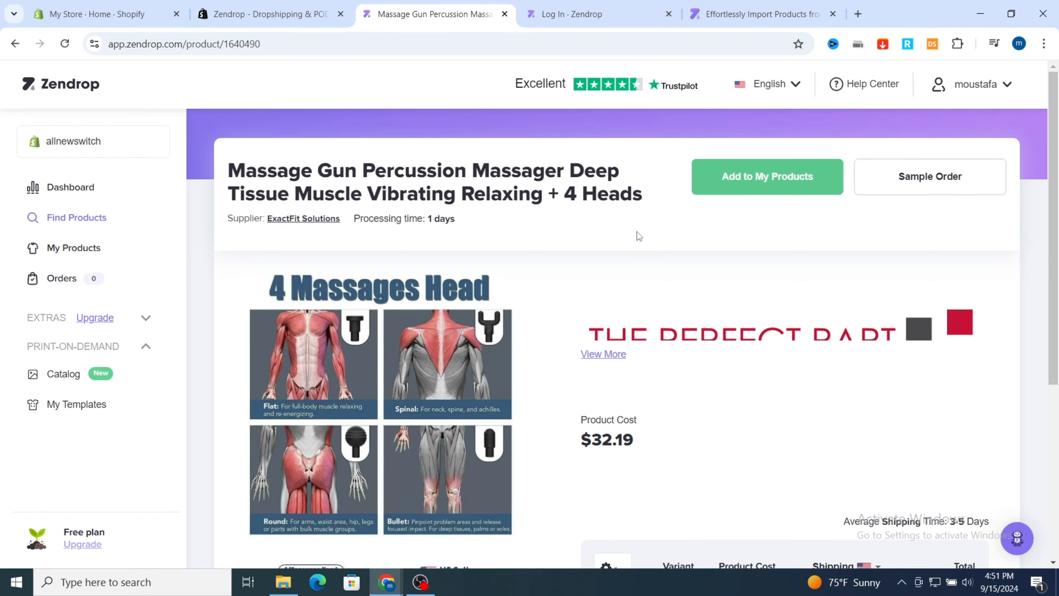
scroll(639, 234, "down", 5)
scroll(542, 417, "up", 4)
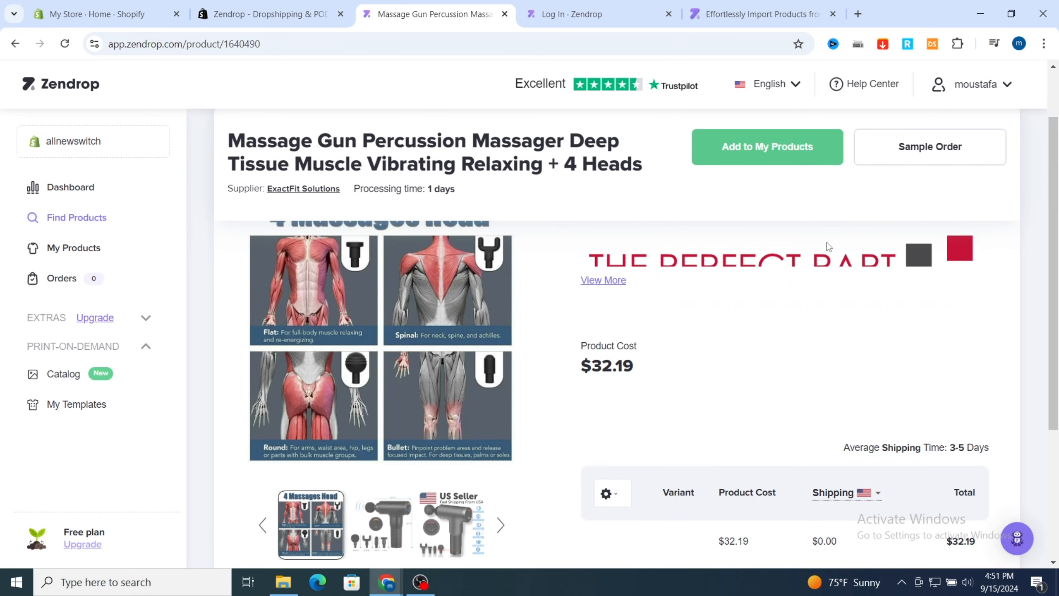
Add the massage gun to My Products, reload the page and open the import list.
left_click(749, 157)
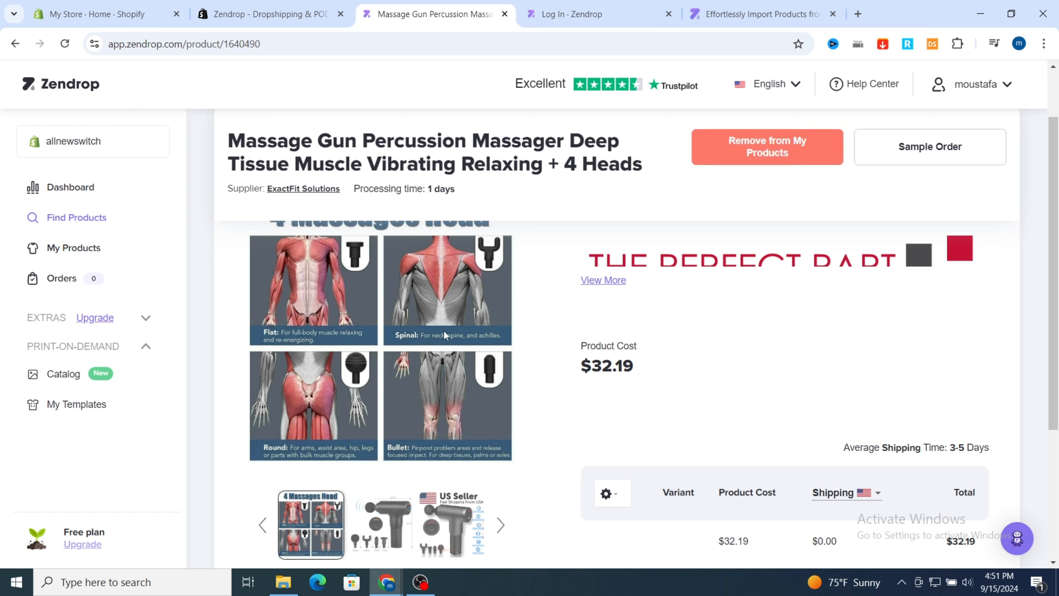
left_click(65, 44)
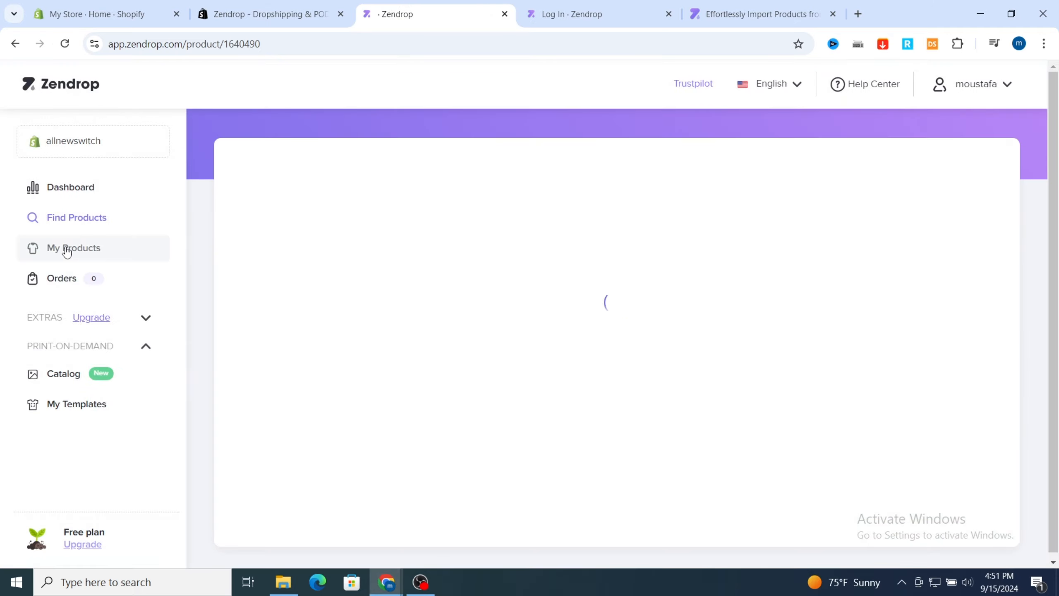
left_click(66, 251)
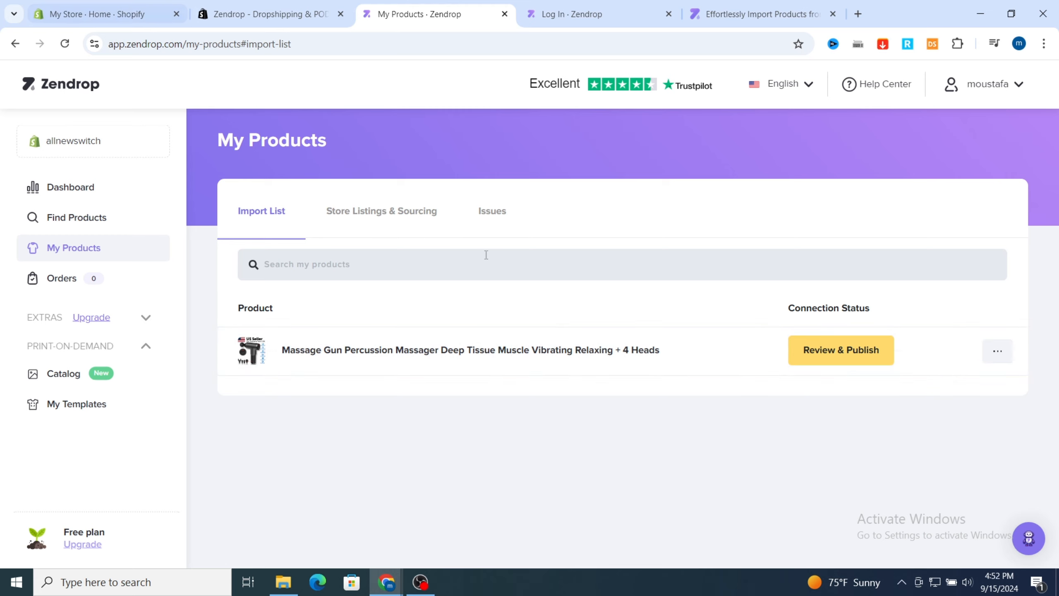
Open the massage gun's Review & Publish form and look over its product name, tags, type and collection.
left_click(833, 357)
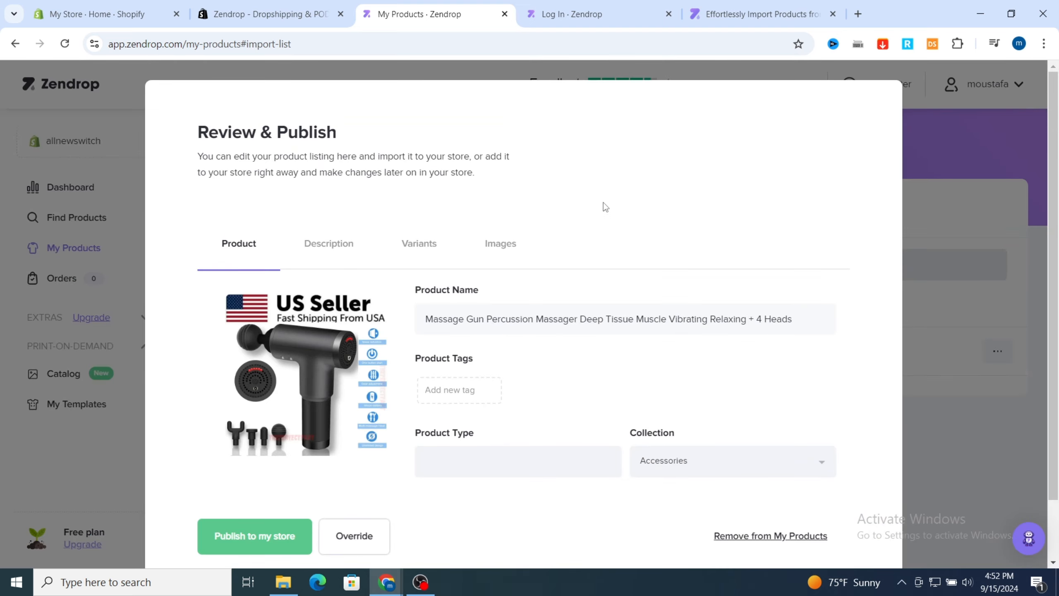
scroll(421, 201, "down", 2)
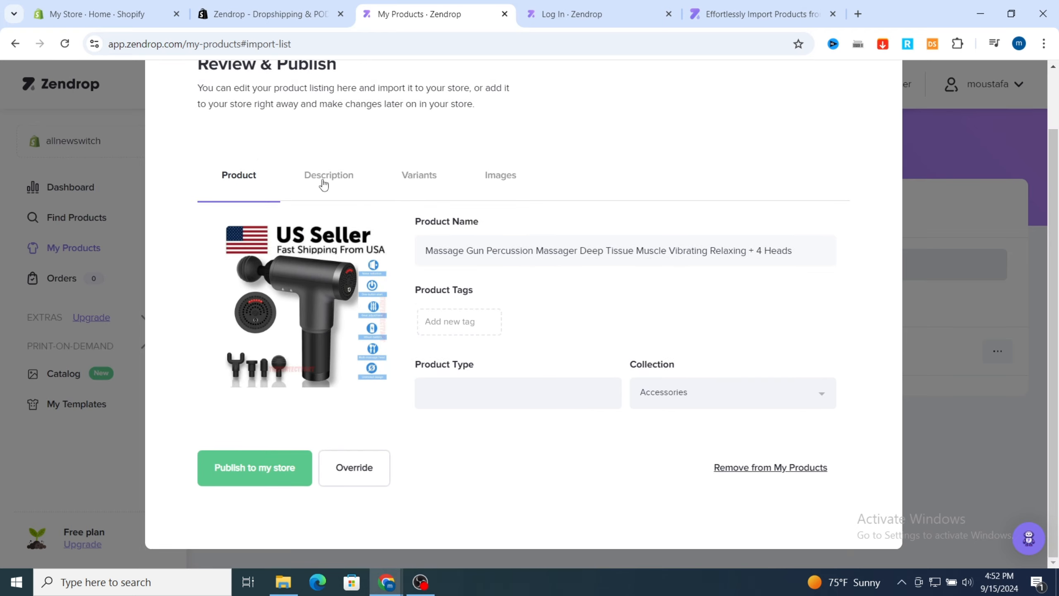
scroll(317, 166, "up", 2)
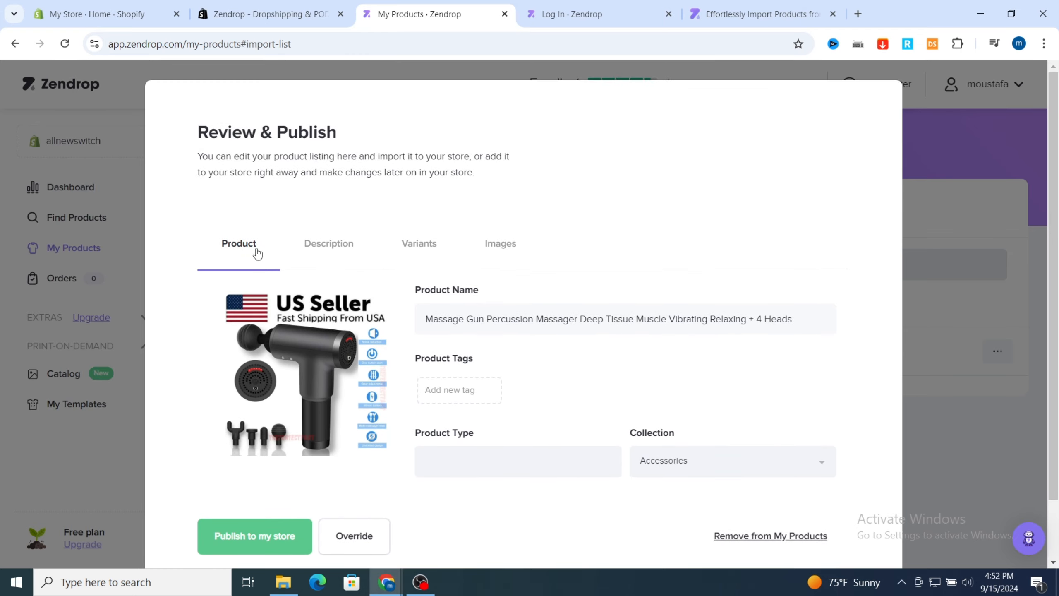
Review the massage gun listing's collection choices, description and the shipping countries for its variant.
scroll(257, 255, "down", 2)
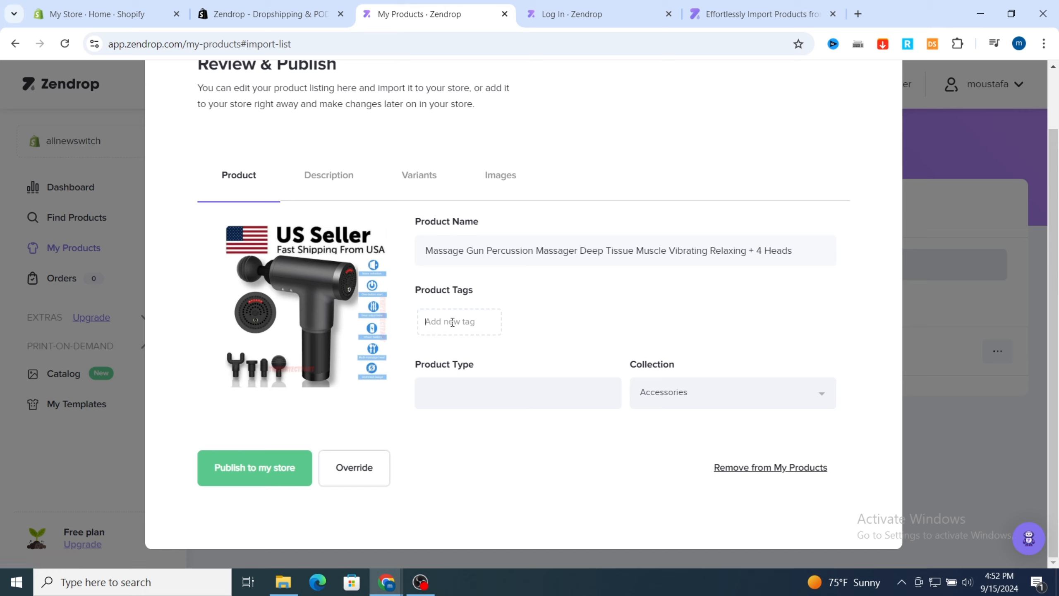
left_click(782, 408)
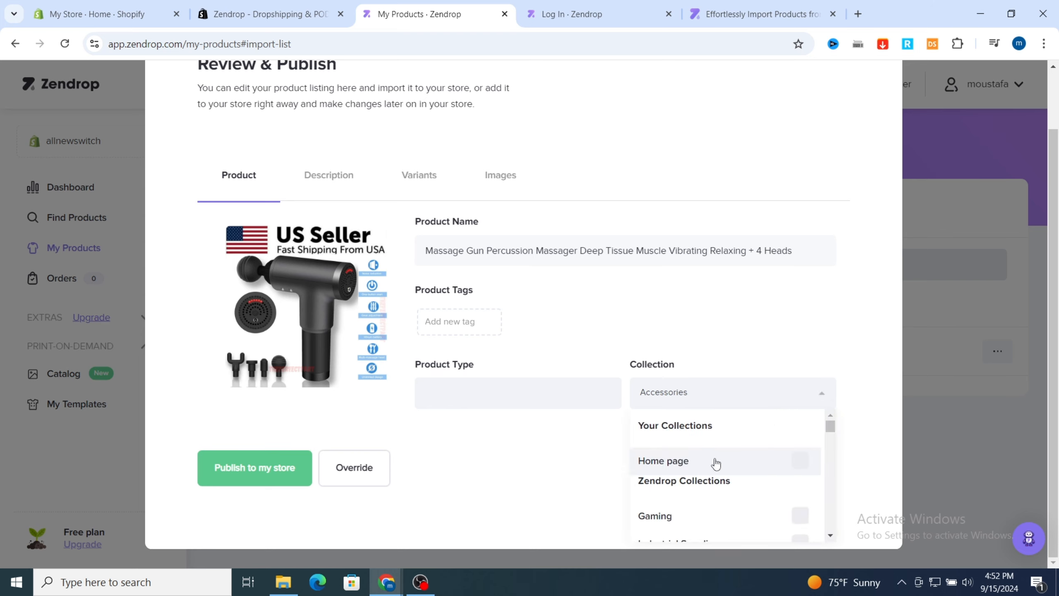
left_click(315, 183)
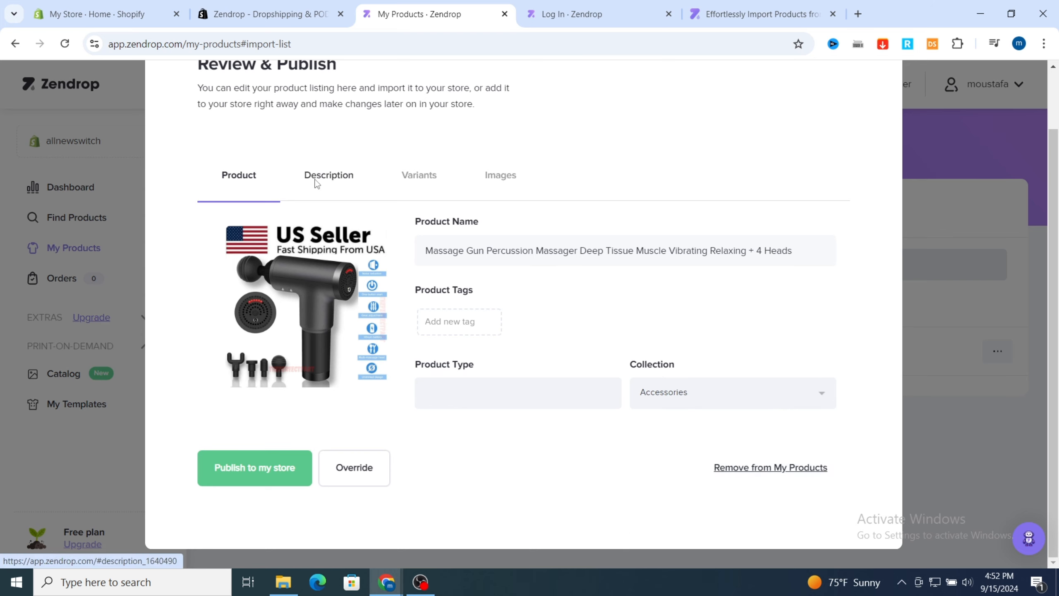
left_click(315, 183)
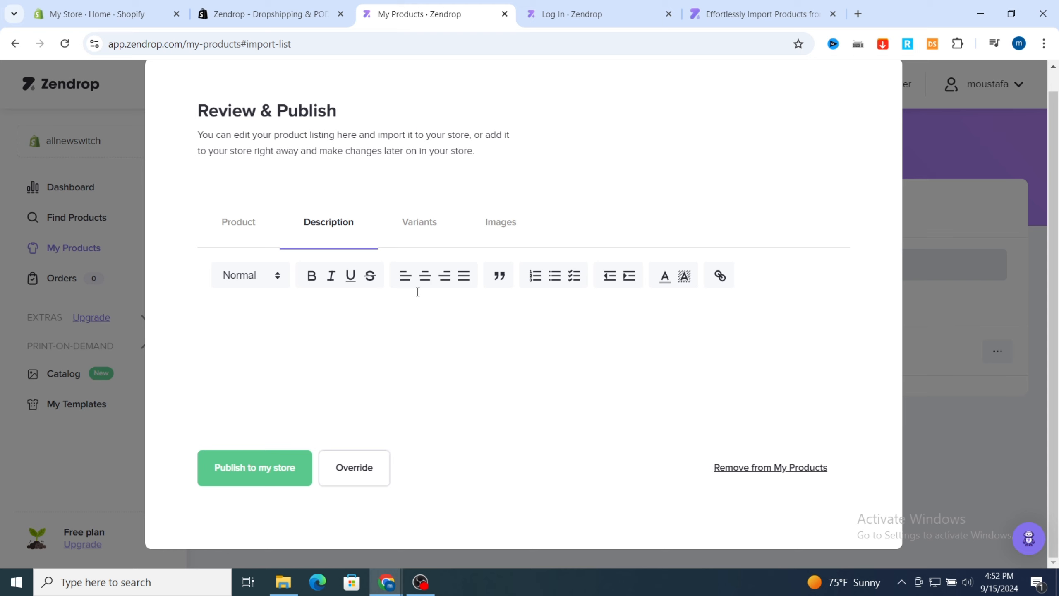
left_click(409, 225)
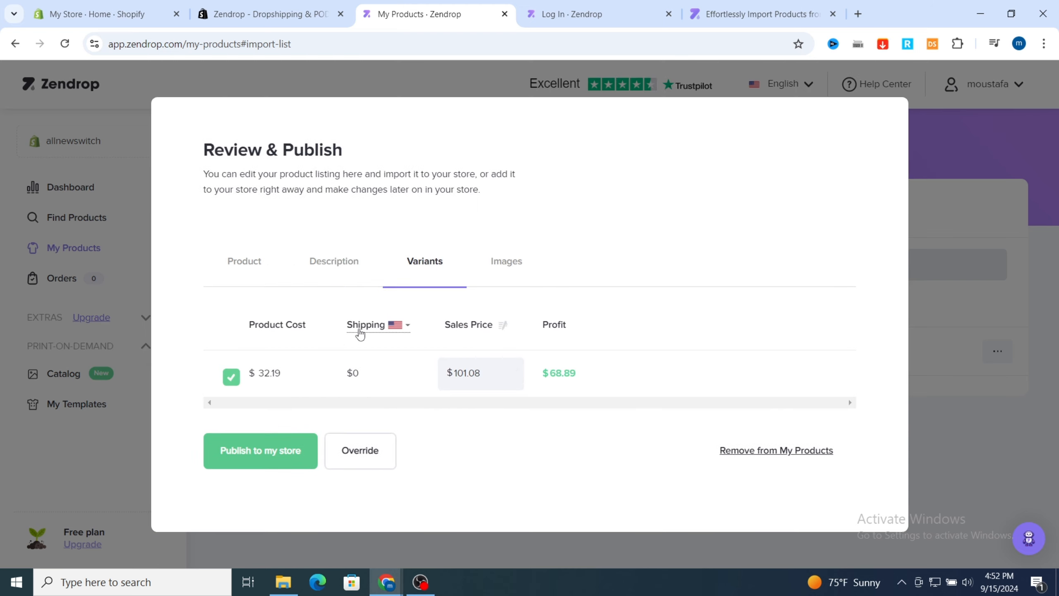
left_click(377, 330)
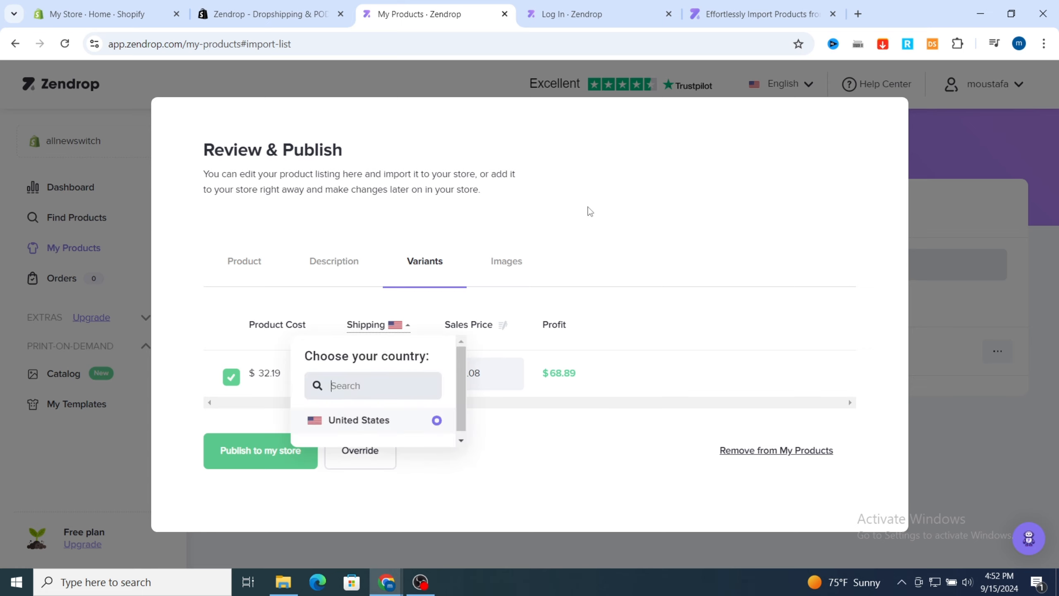
Look through the listing's images, keep all of them selected and publish the massage gun to the store.
left_click(502, 263)
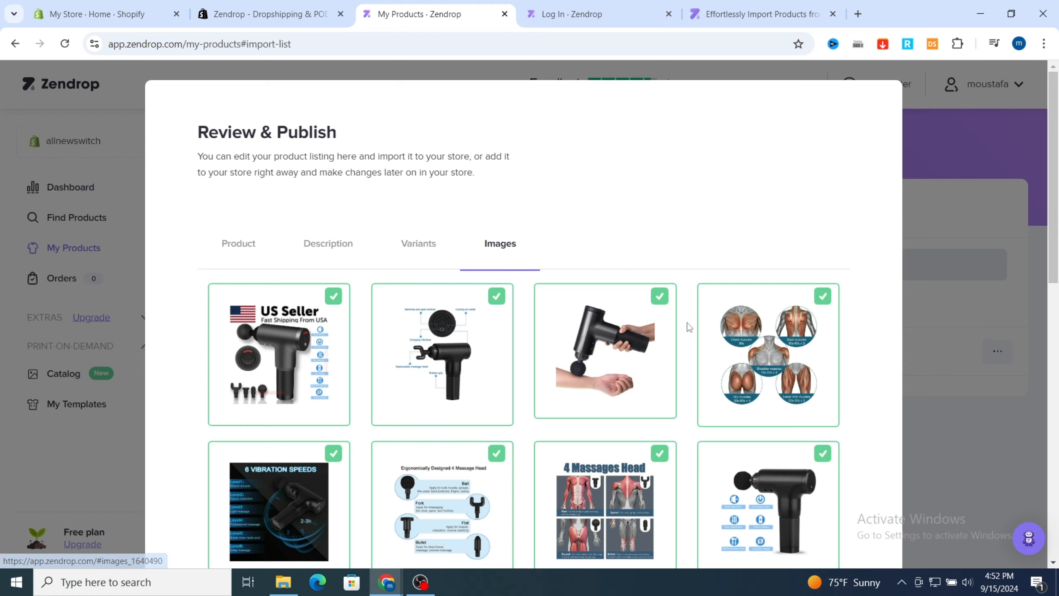
scroll(689, 328, "down", 3)
left_click(495, 159)
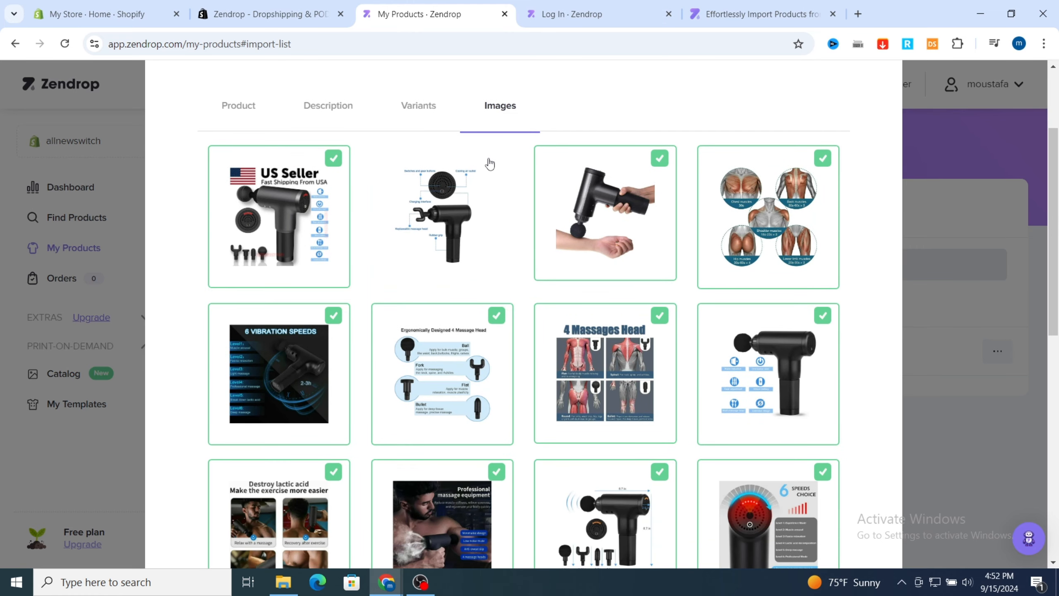
left_click(495, 158)
scroll(483, 184, "up", 3)
scroll(700, 369, "down", 4)
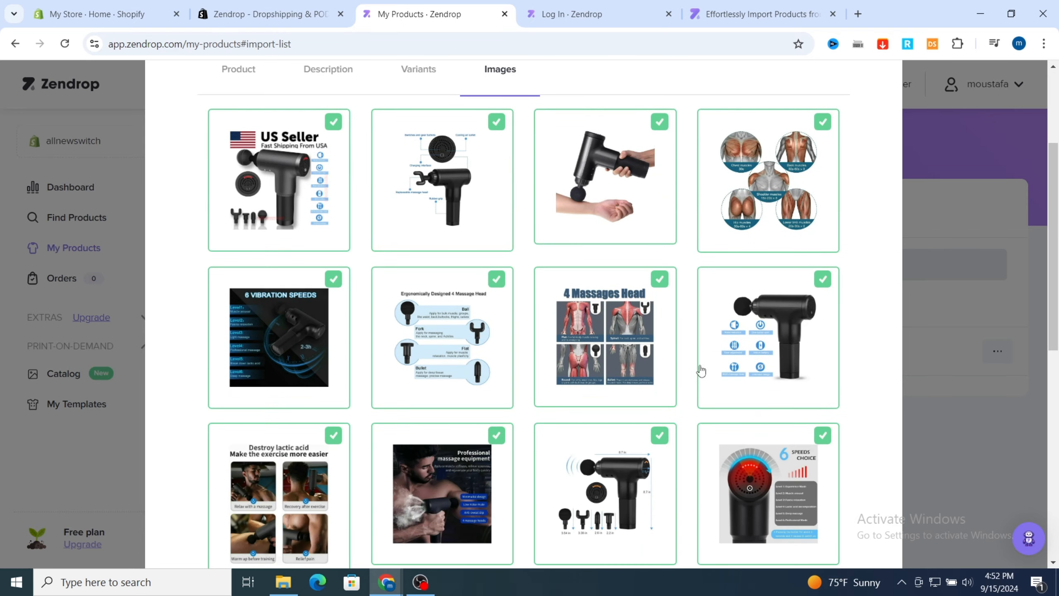
scroll(700, 370, "down", 10)
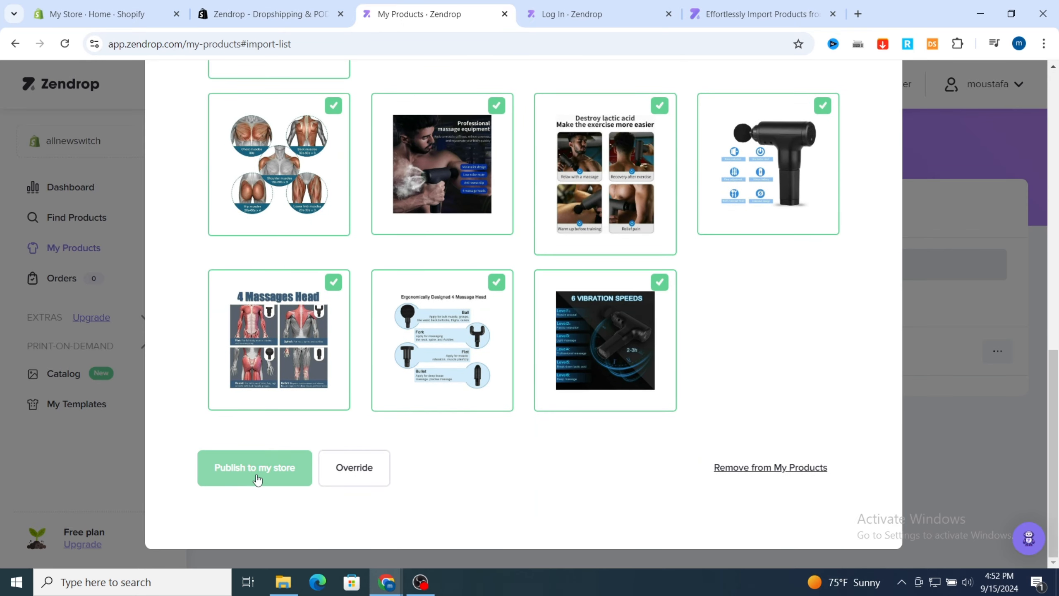
left_click(262, 476)
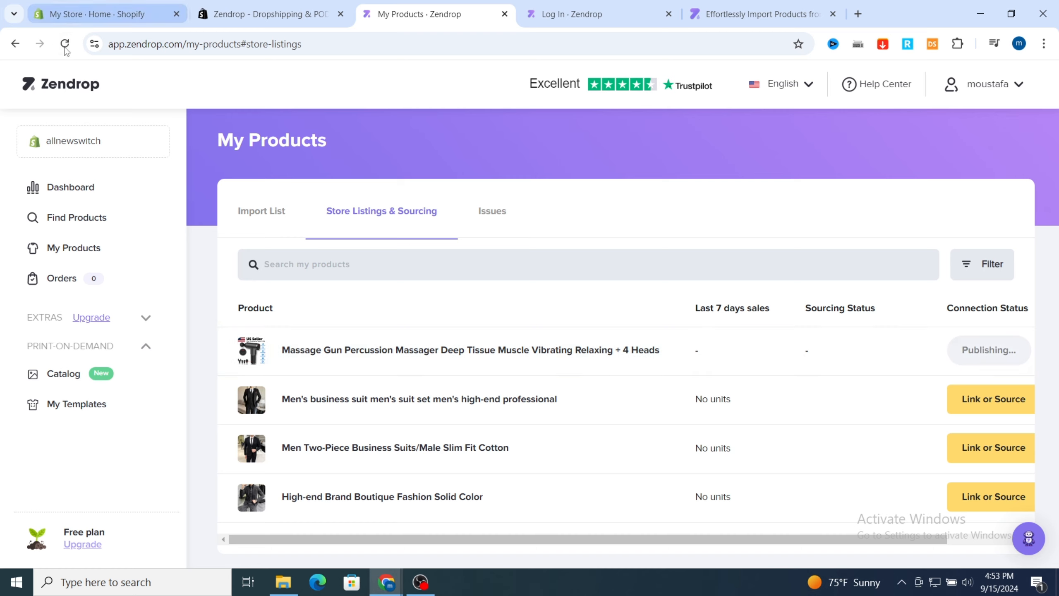
Switch to the Shopify admin, reload it and open the store's product list.
left_click(69, 10)
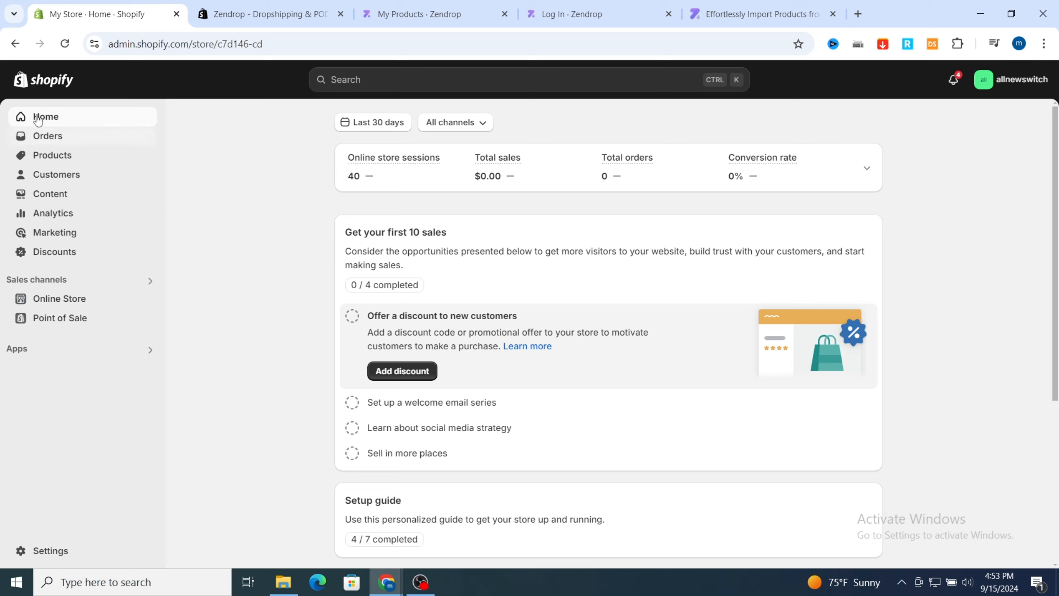
left_click(65, 44)
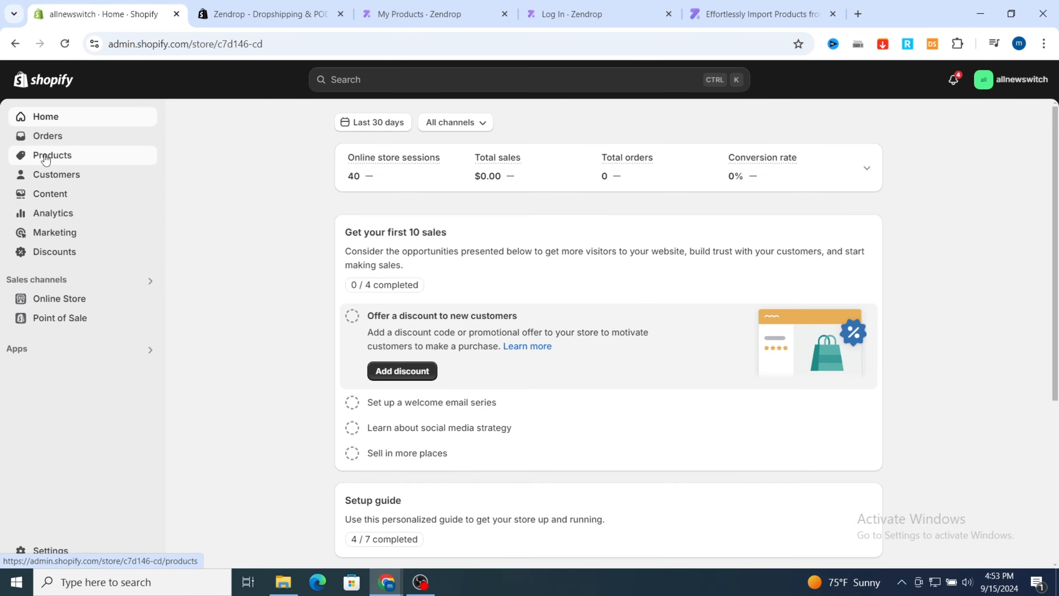
left_click(46, 159)
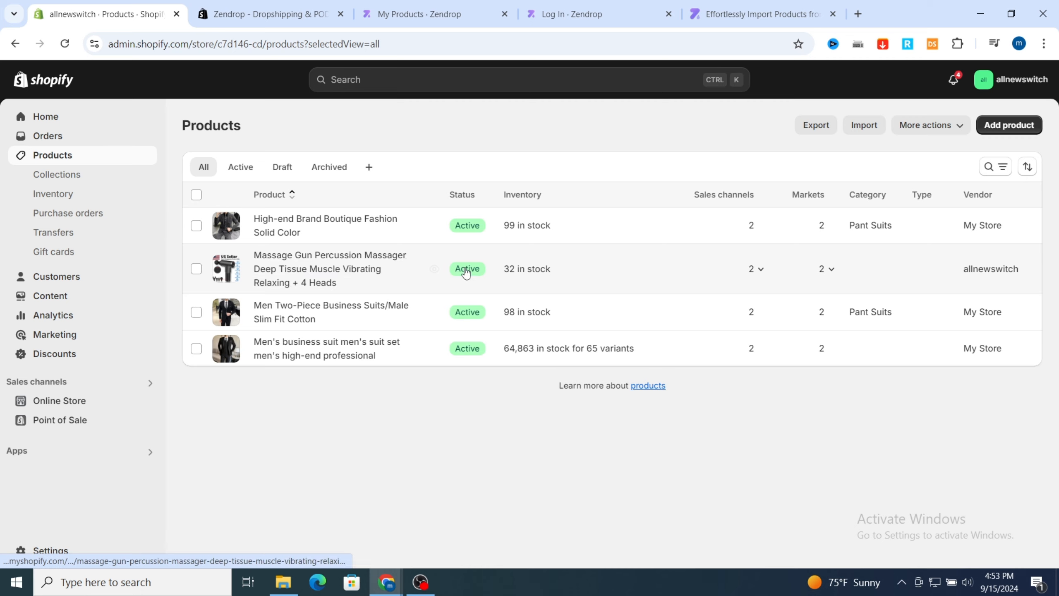
View the massage gun on the online store and look over its images, price, description and specifications.
left_click(433, 270)
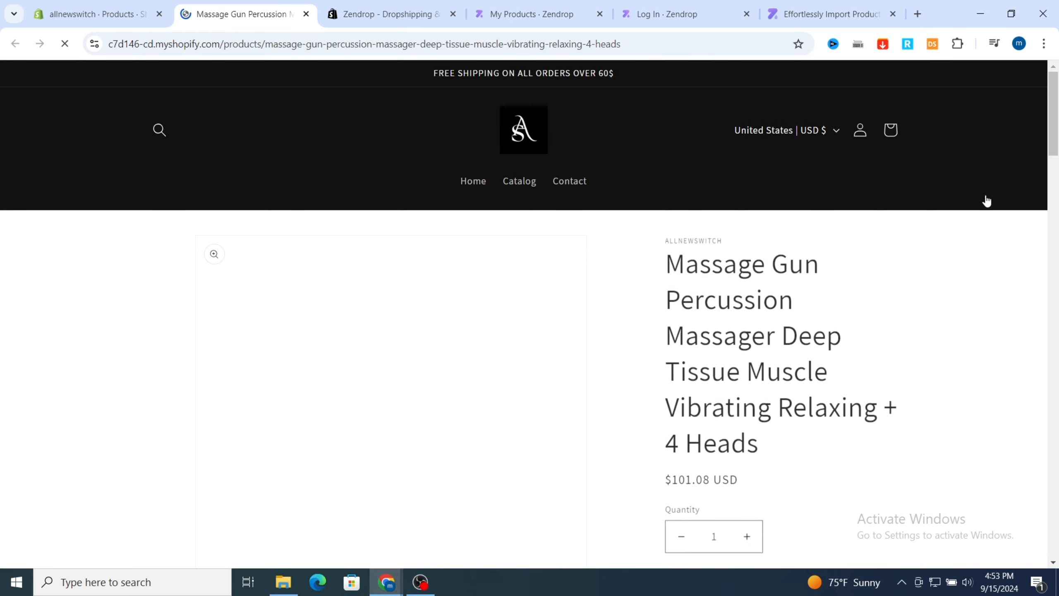
scroll(579, 283, "down", 3)
scroll(746, 216, "down", 10)
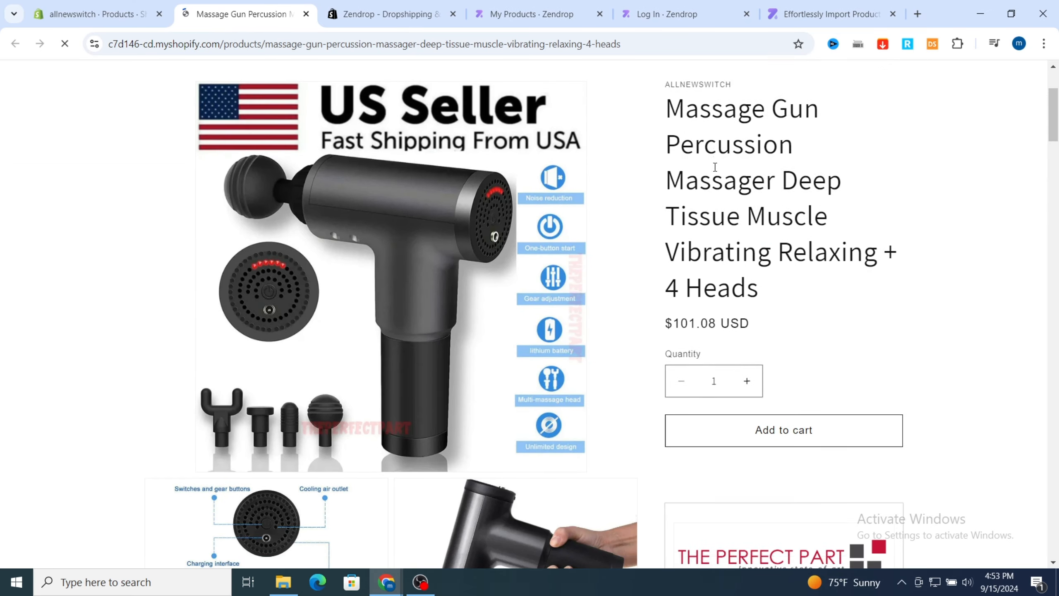
scroll(649, 382, "down", 10)
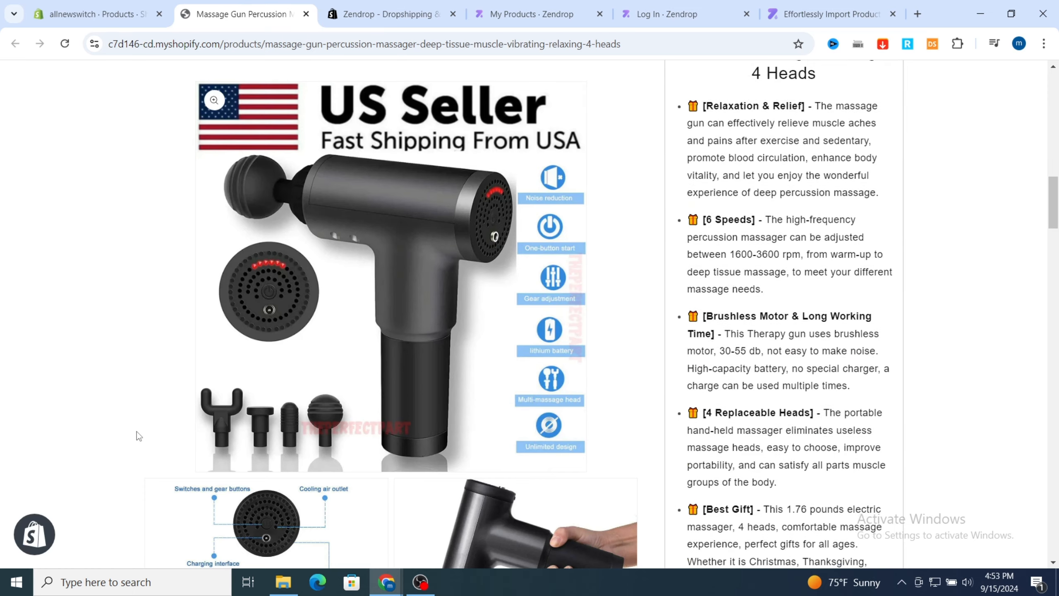
scroll(851, 214, "down", 3)
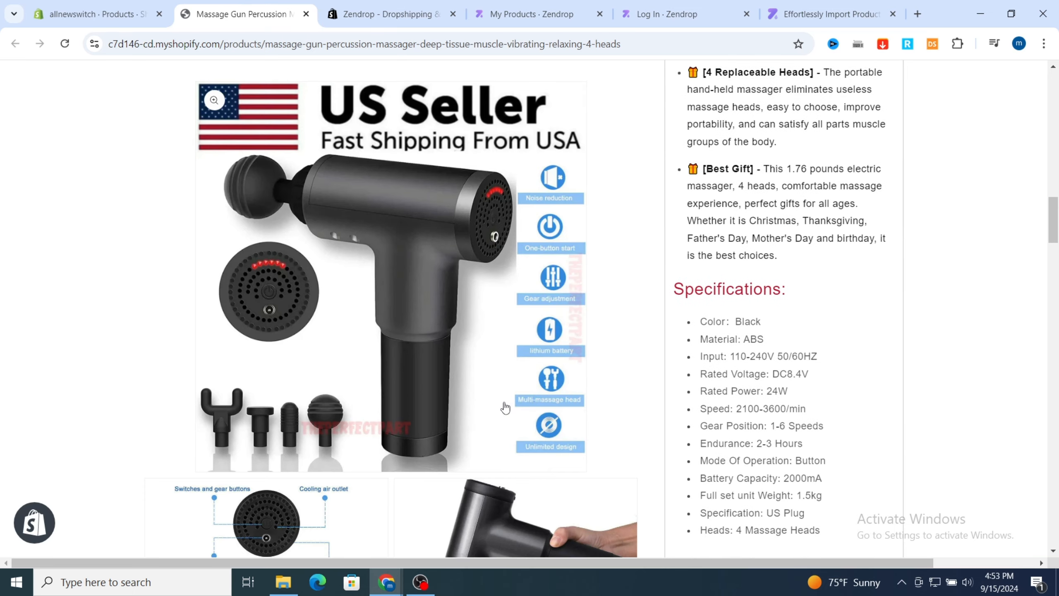
scroll(503, 406, "up", 10)
Check the massage gun's connection status in Zendrop's store listings and return to the Shopify product list.
left_click(532, 14)
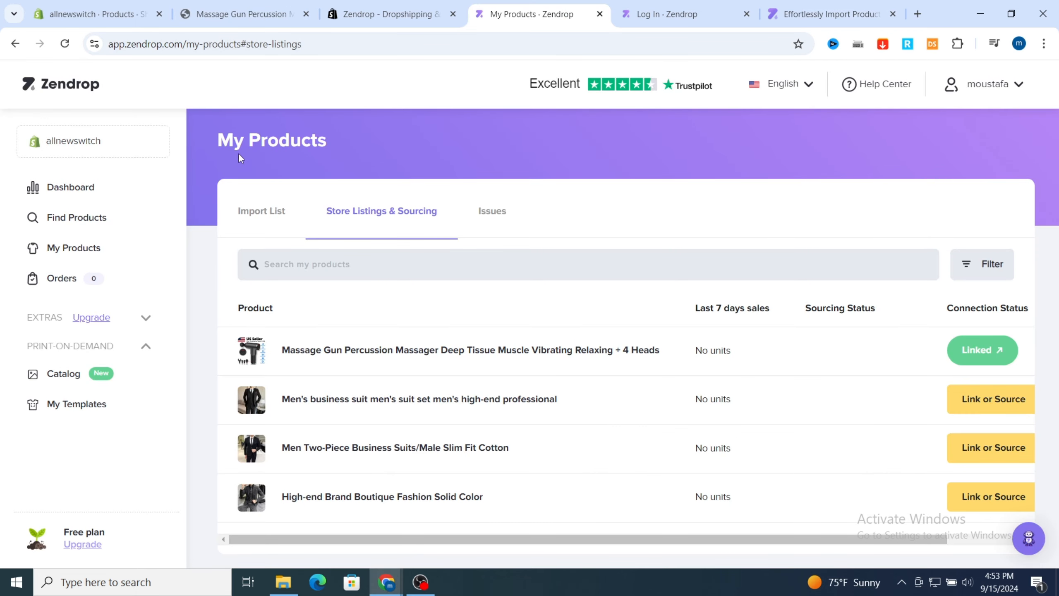
left_click(96, 14)
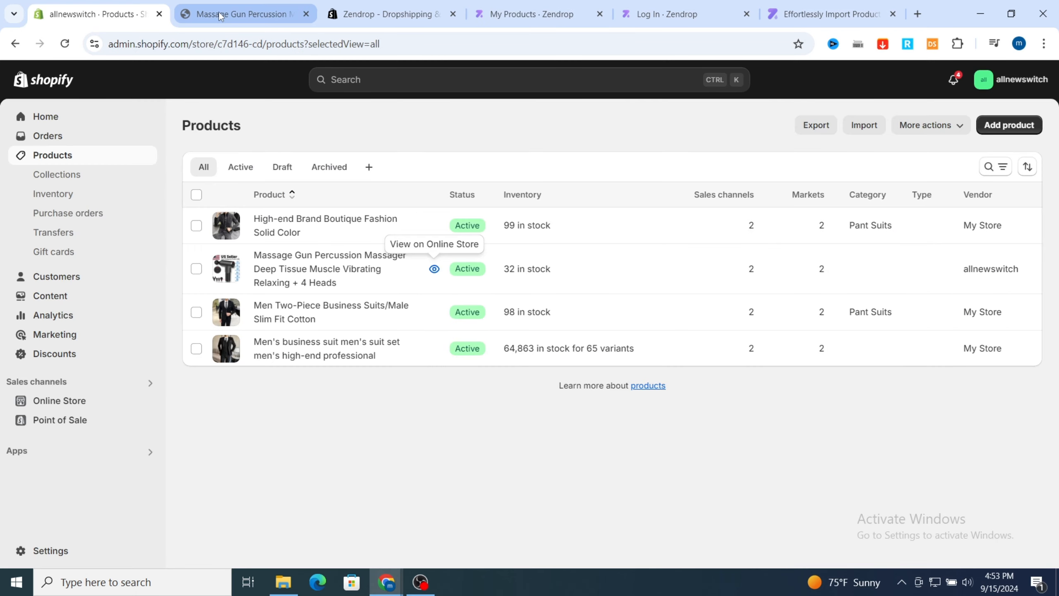